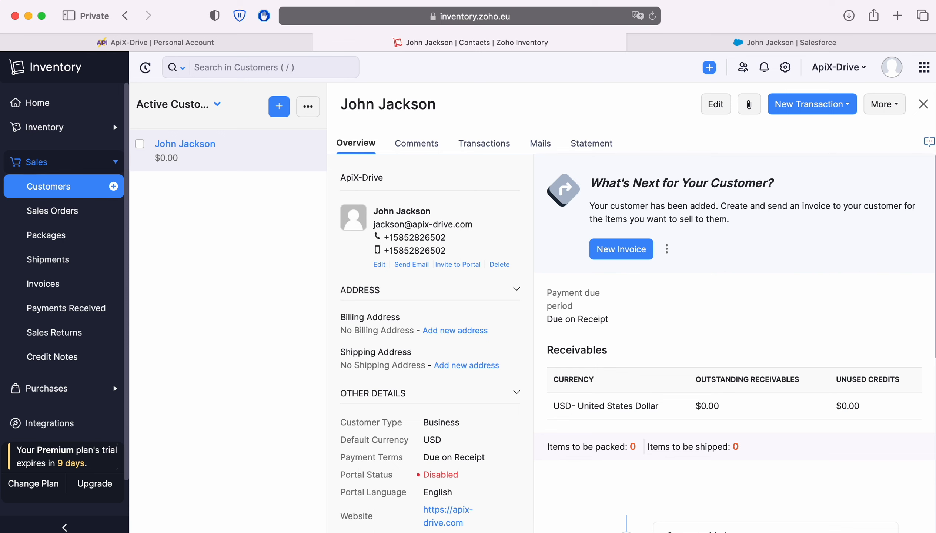
# Switch to the Salesforce browser tab that shows the matching lead.
pyautogui.hotkey('ctrl', 'Tab')
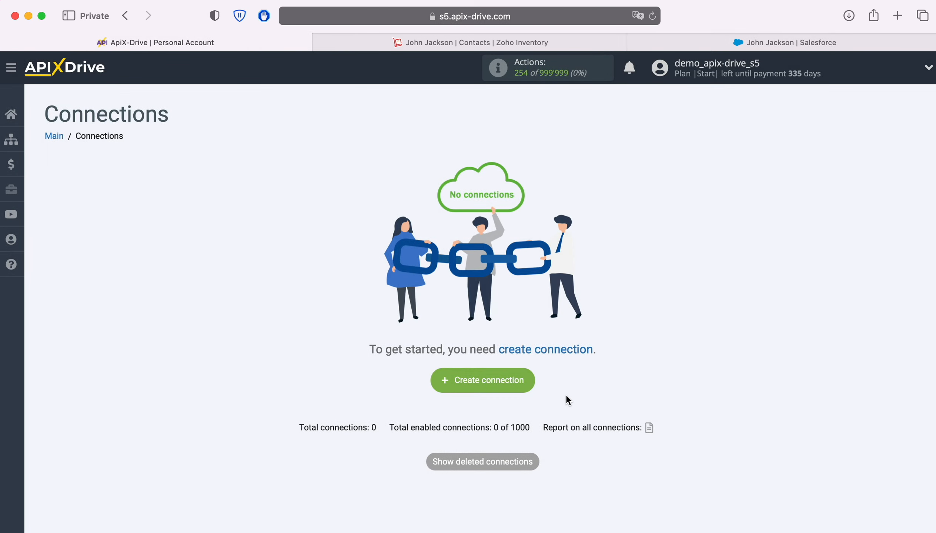
# Create a new connection with ZOHO Inventory as the data source system.
pyautogui.click(527, 378)
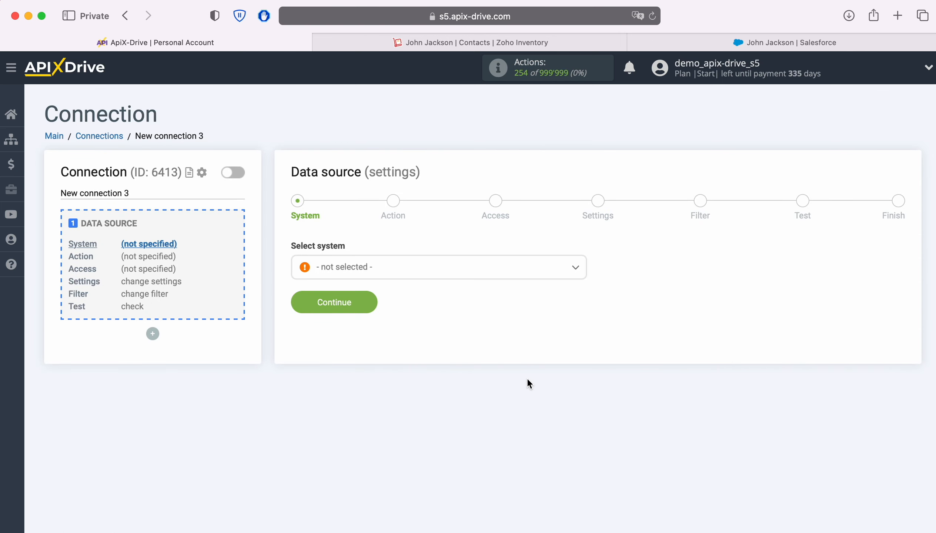
pyautogui.click(439, 267)
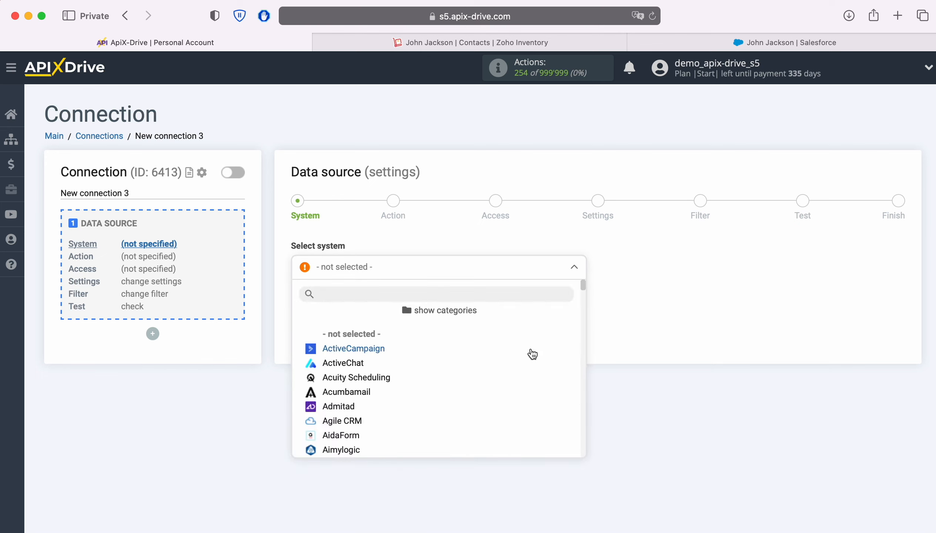
pyautogui.scroll(-5, 527, 349)
pyautogui.scroll(-15, 525, 344)
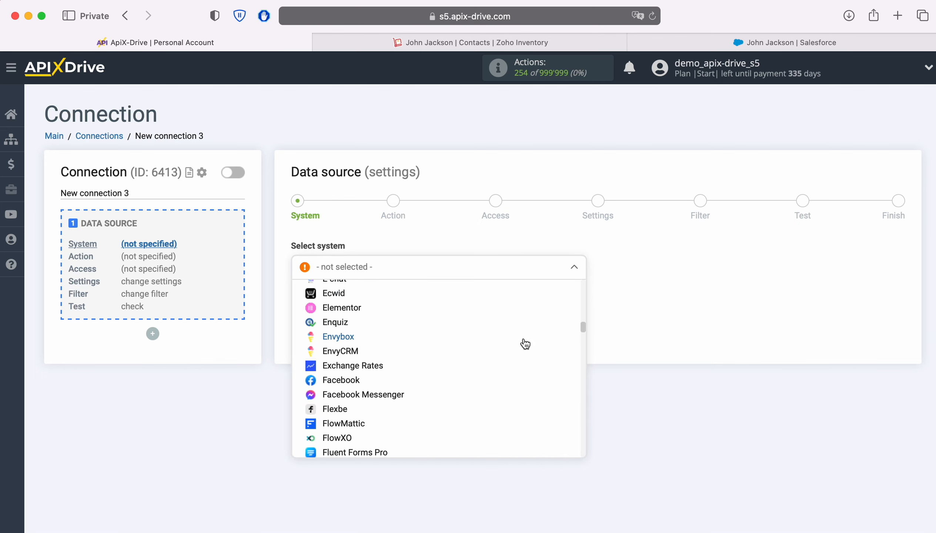
pyautogui.scroll(-15, 525, 344)
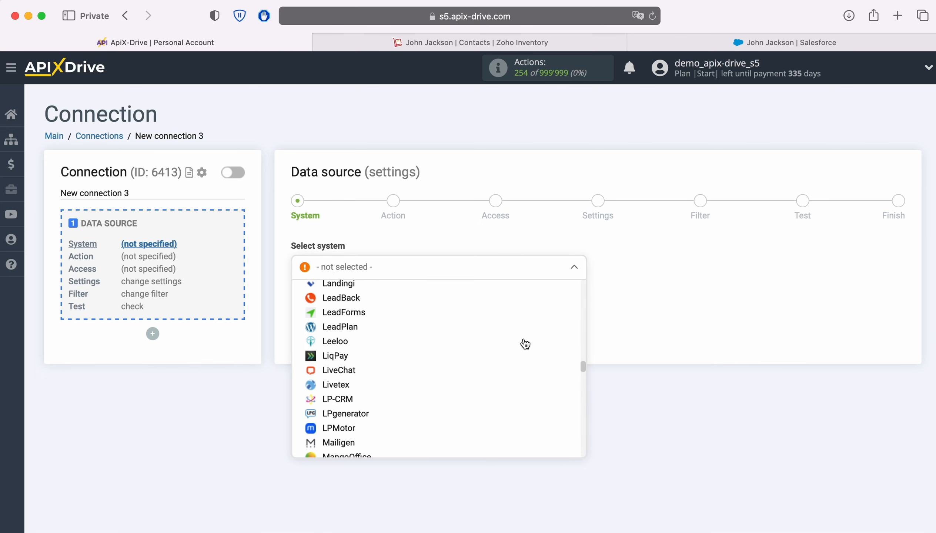
pyautogui.scroll(-15, 525, 344)
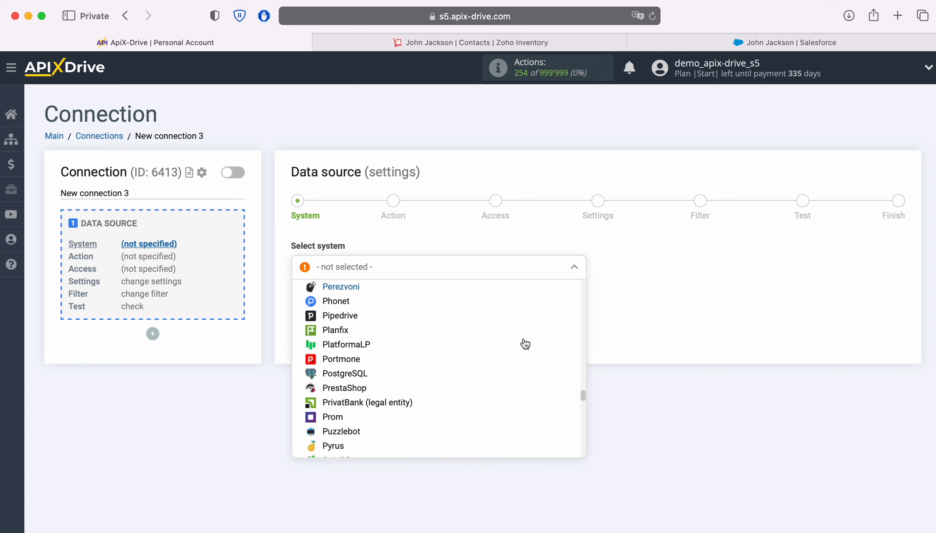
pyautogui.scroll(-15, 525, 345)
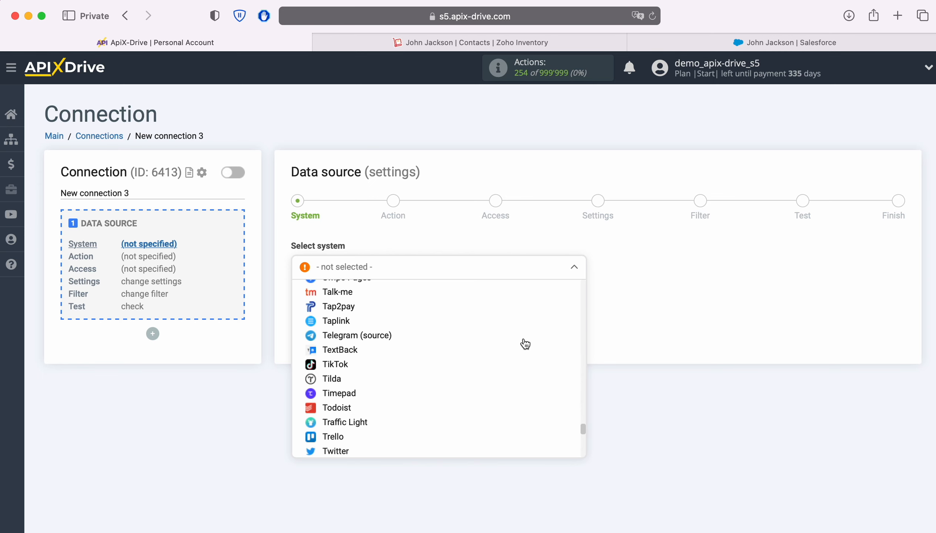
pyautogui.scroll(-10, 523, 343)
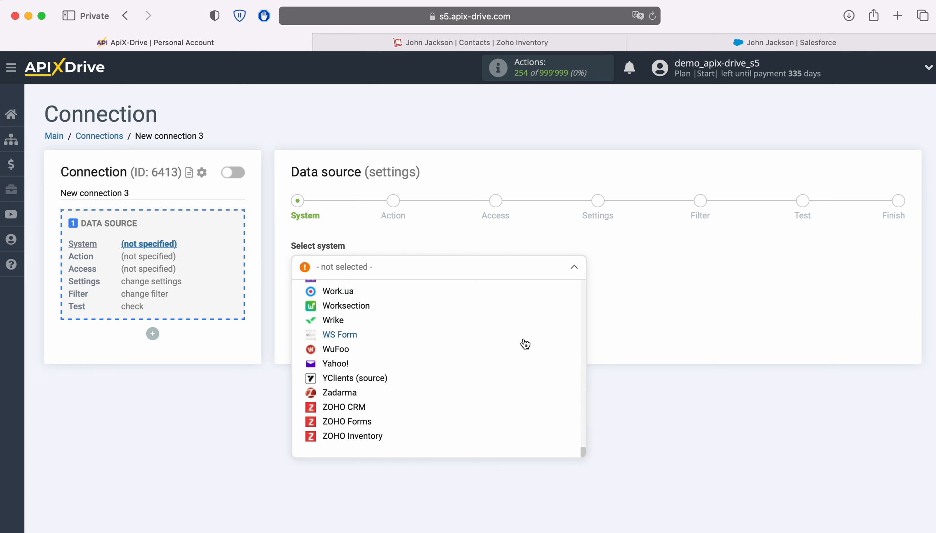
pyautogui.click(370, 437)
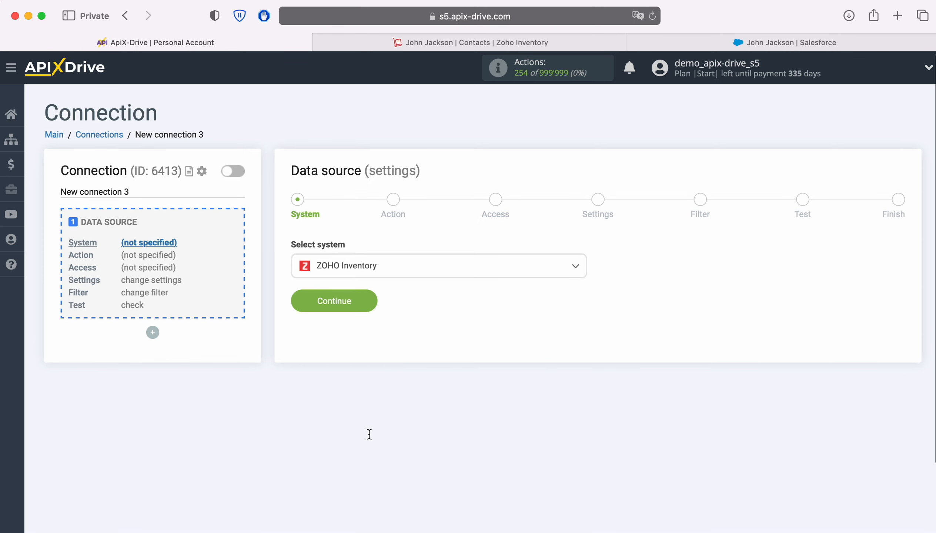
pyautogui.click(367, 301)
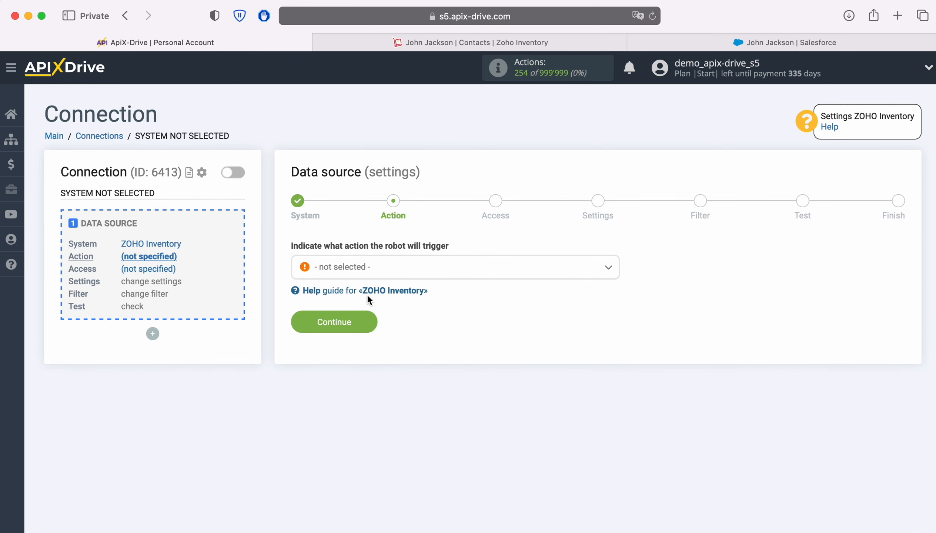
# Choose Get CONTACTS (new) as the source action and begin connecting a Zoho account.
pyautogui.click(447, 273)
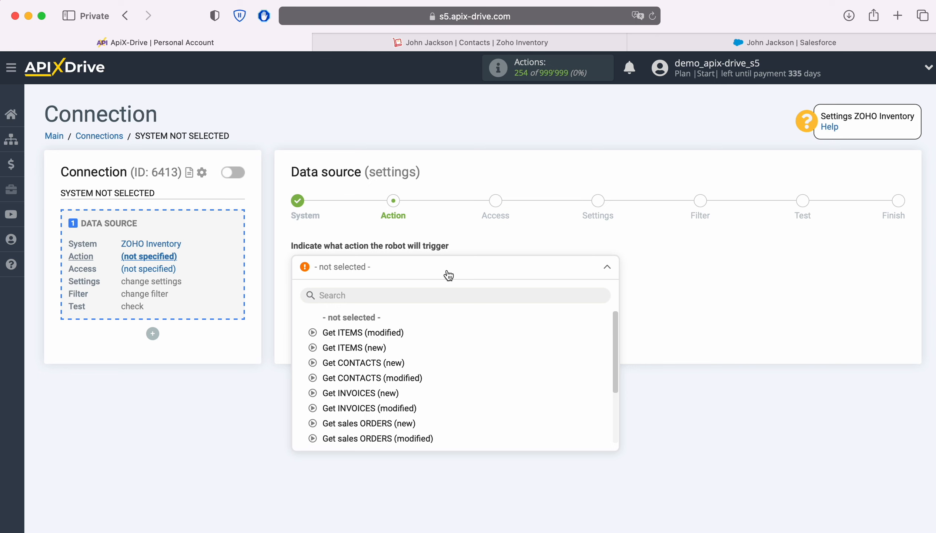
pyautogui.click(380, 362)
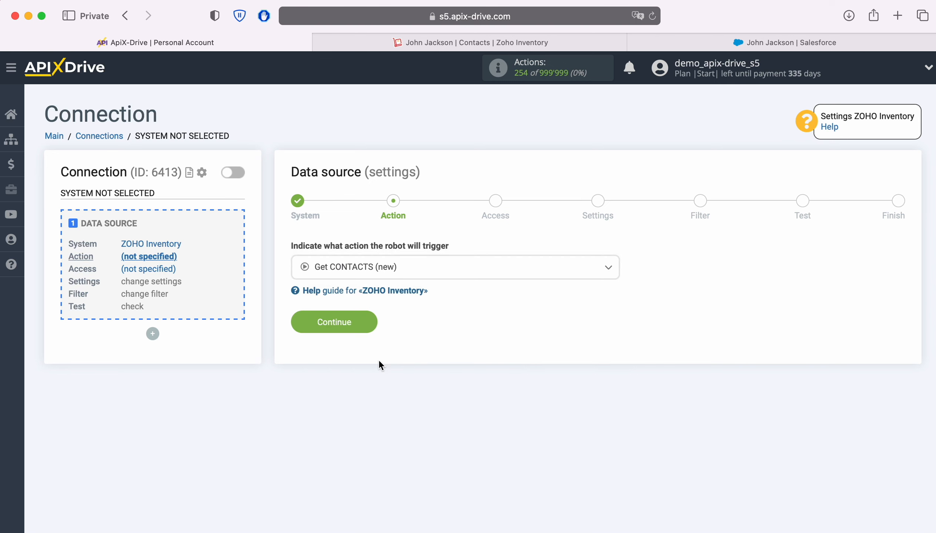
pyautogui.click(368, 329)
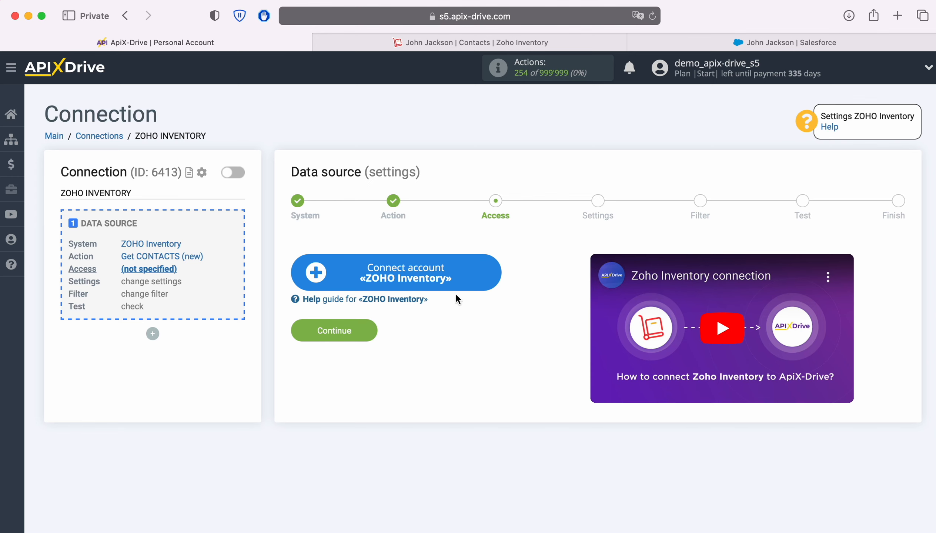
pyautogui.click(494, 273)
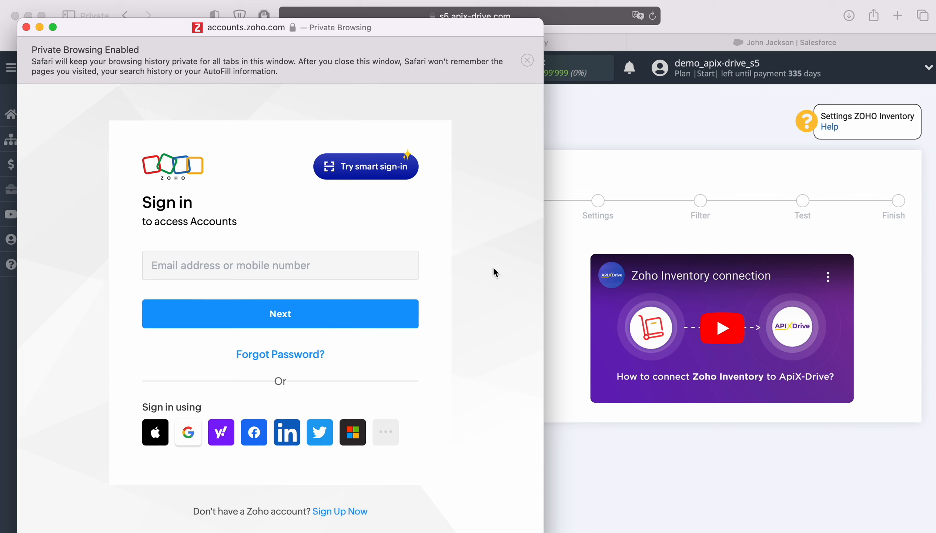
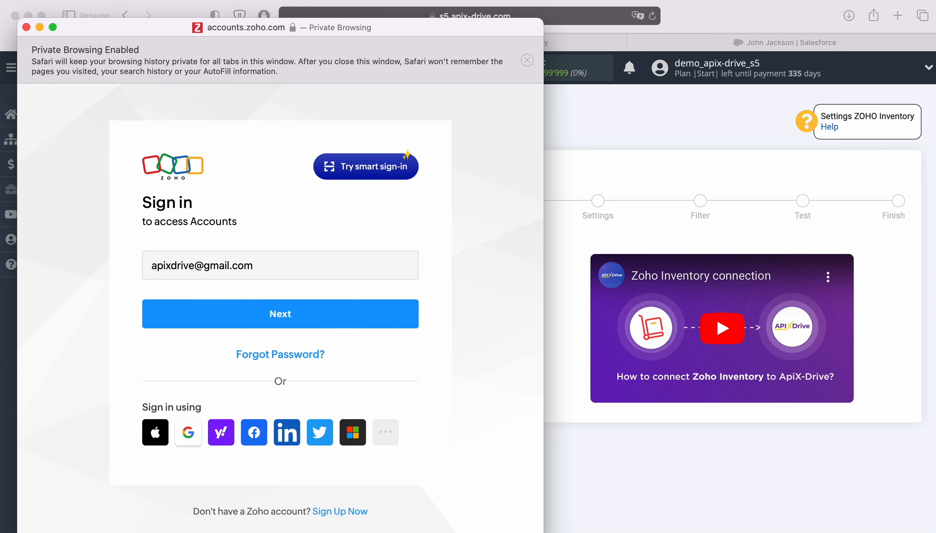
# Sign in to Zoho with the account e-mail and saved password, and authorise ApiX Drive.
pyautogui.press('Return')
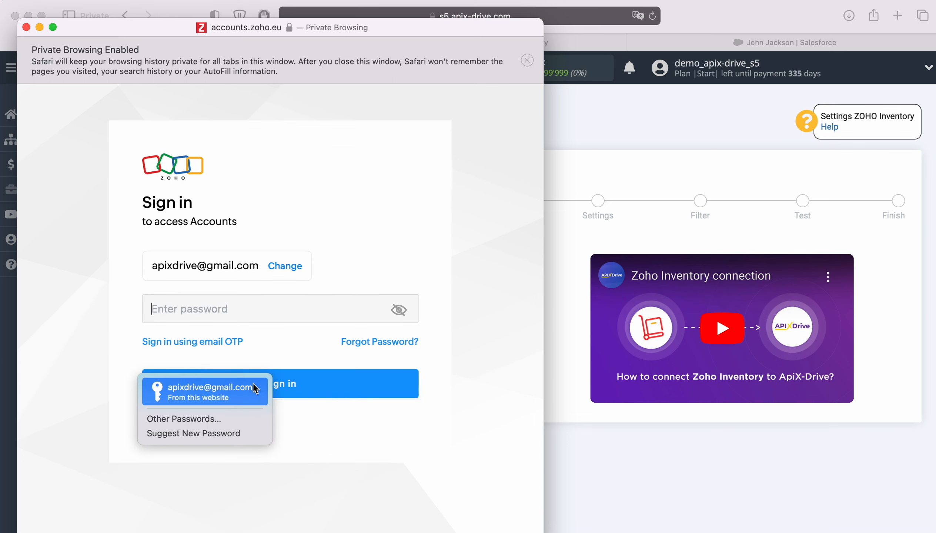
pyautogui.click(255, 388)
pyautogui.click(322, 388)
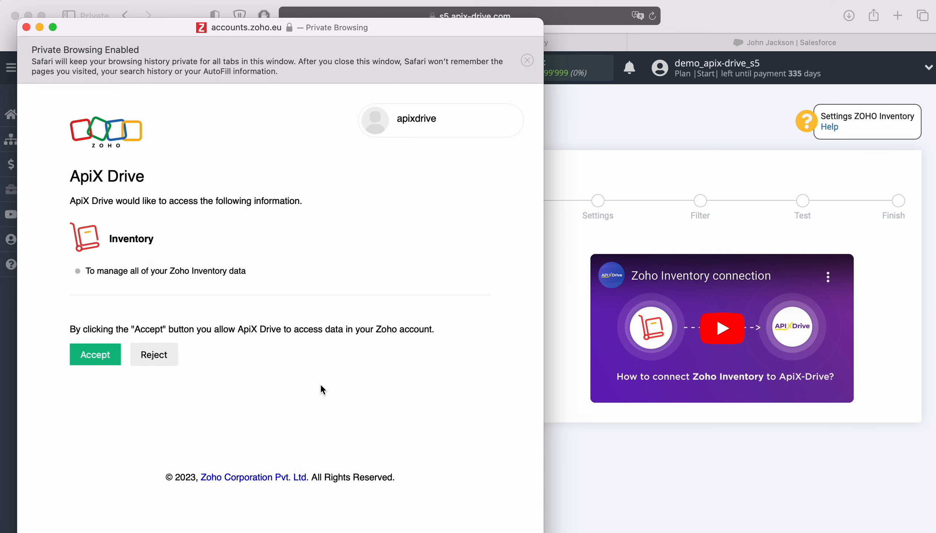
pyautogui.click(105, 357)
# Select the connected Zoho account as the source login and continue.
pyautogui.click(443, 272)
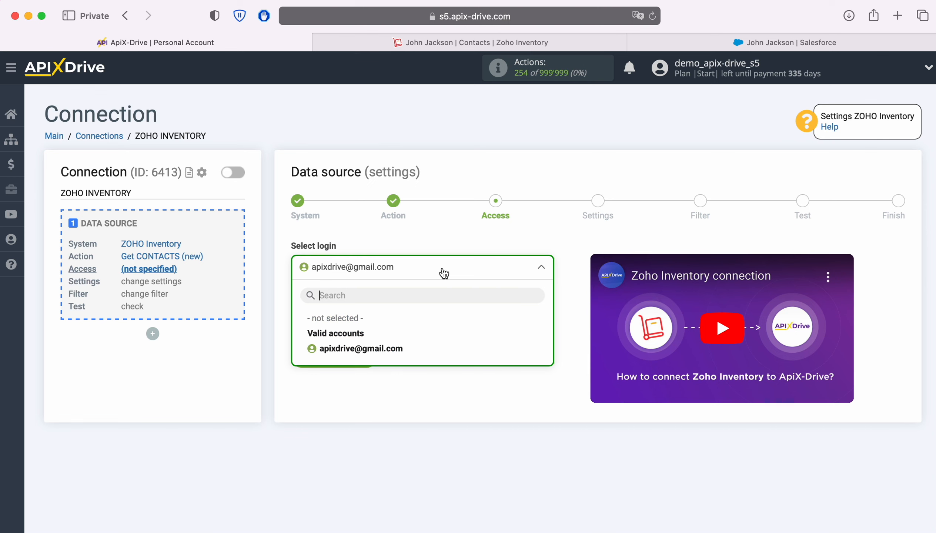
pyautogui.click(397, 348)
pyautogui.click(363, 356)
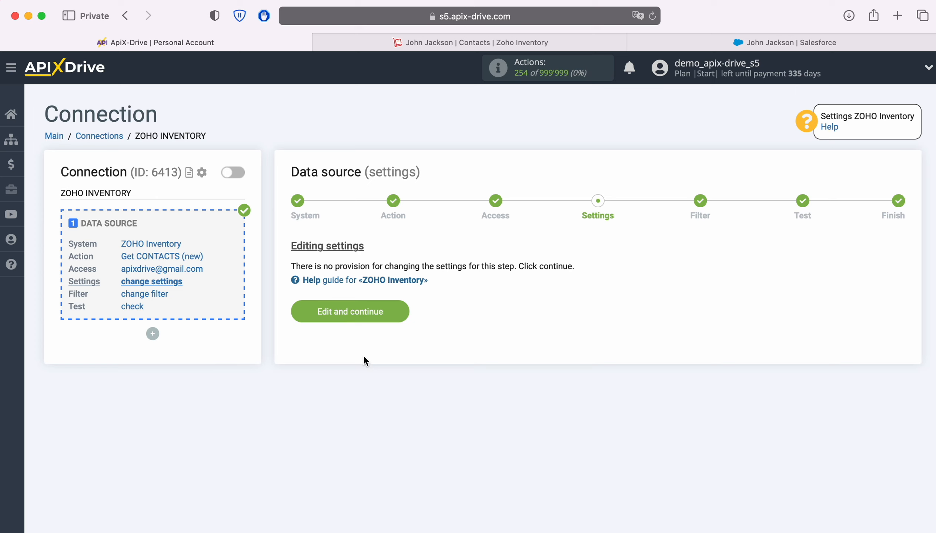
# Skip the filter, review the loaded test Zoho contact, and finish the source setup.
pyautogui.click(402, 308)
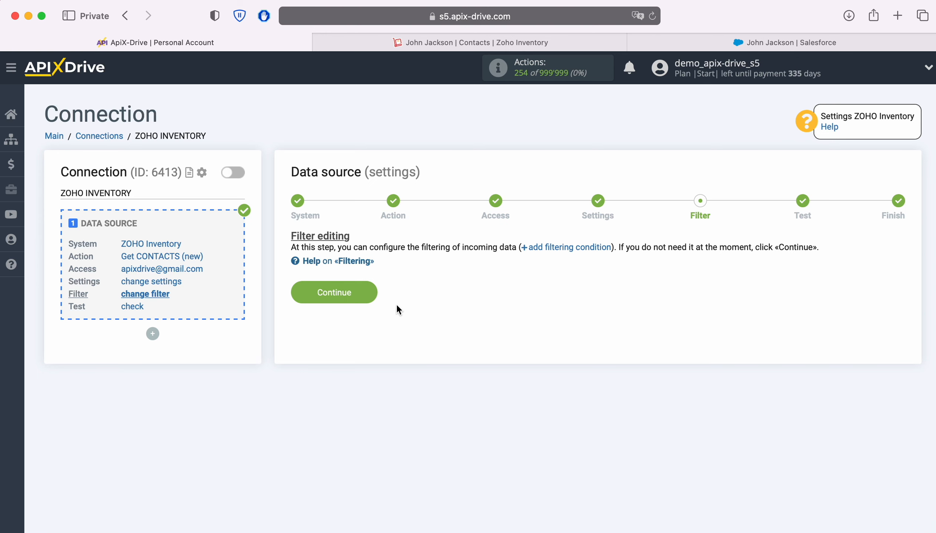
pyautogui.click(368, 290)
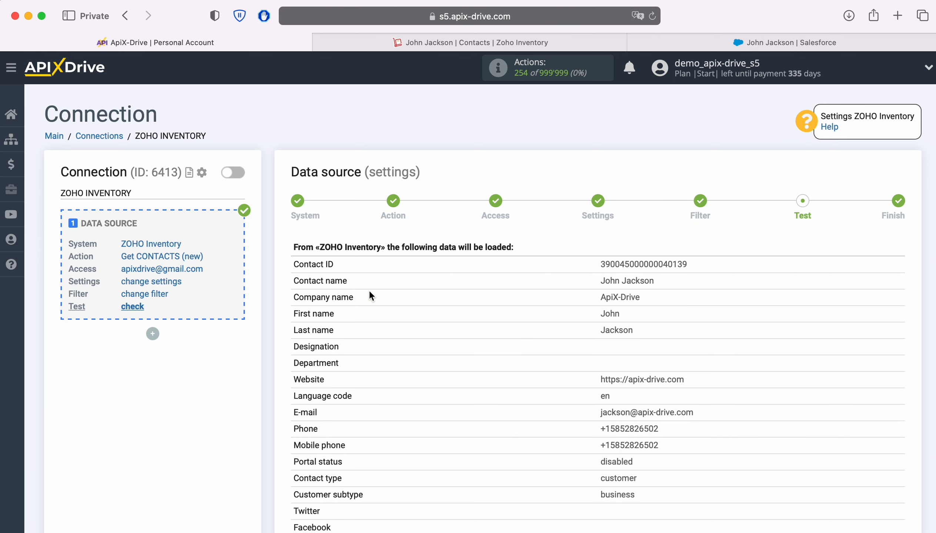
pyautogui.scroll(-5, 369, 296)
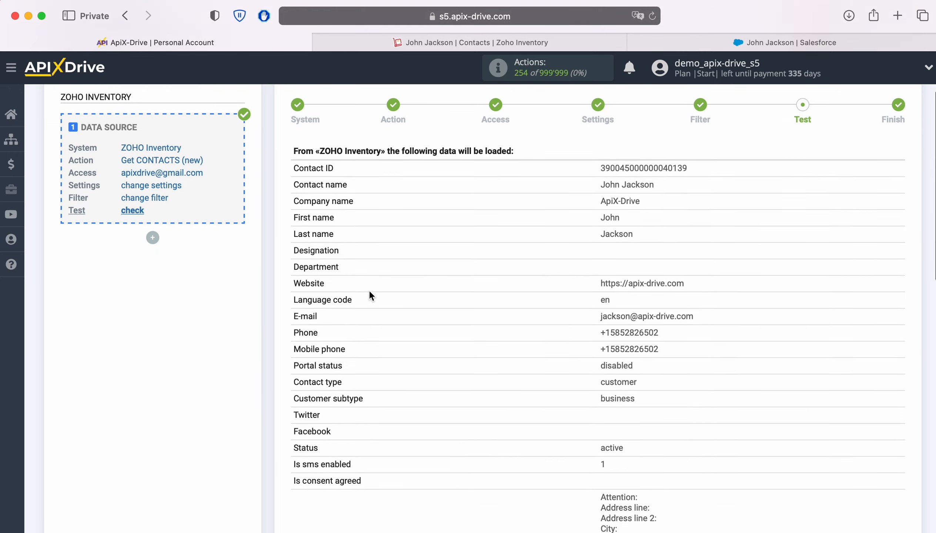
pyautogui.scroll(-8, 369, 296)
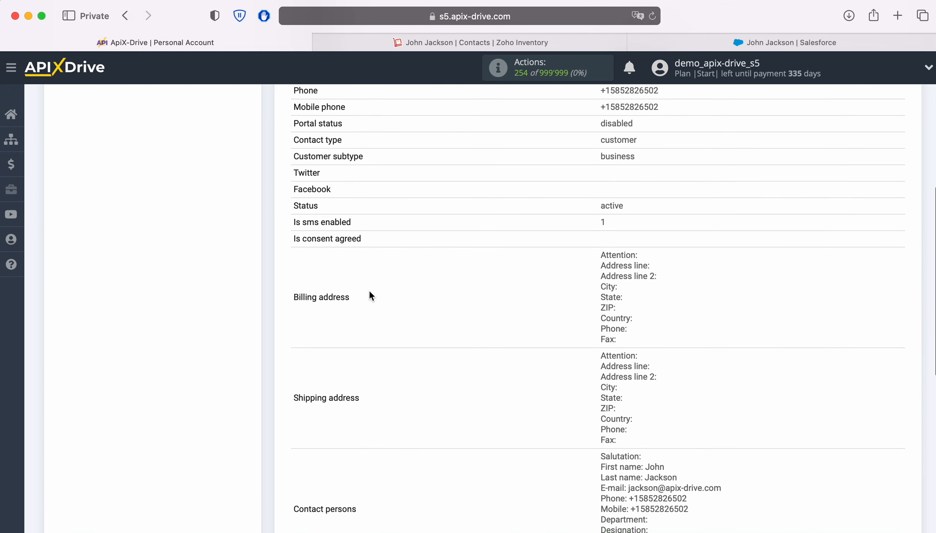
pyautogui.scroll(-2, 370, 295)
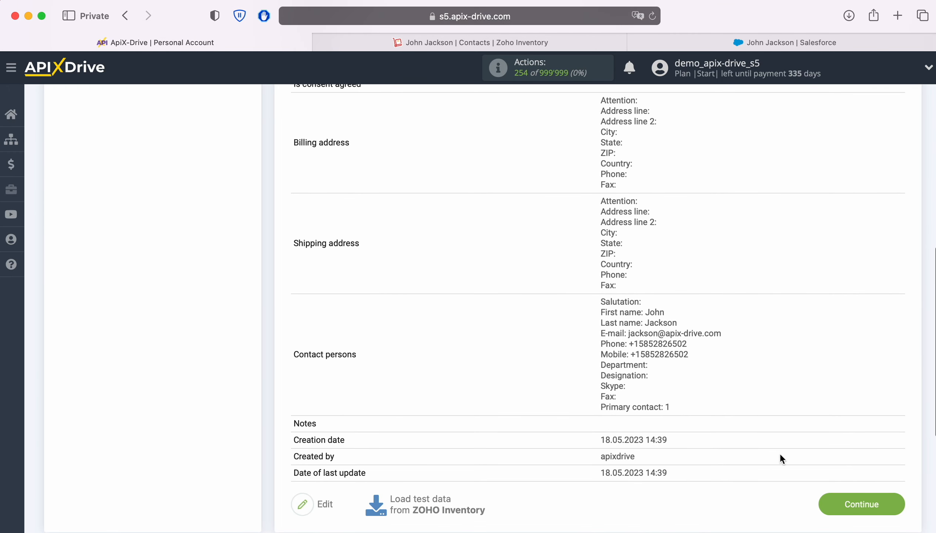
pyautogui.click(901, 506)
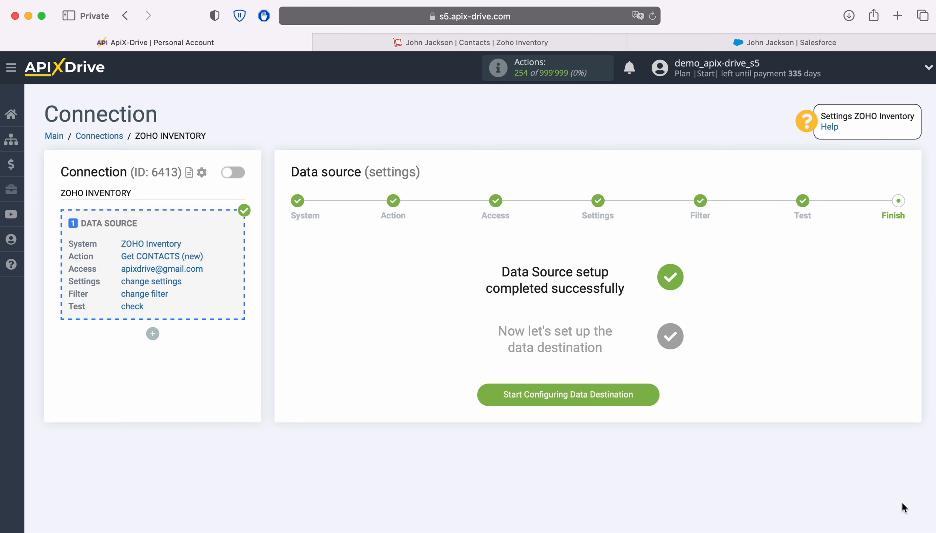
# Start the data destination setup and select Salesforce CRM as its system.
pyautogui.click(648, 394)
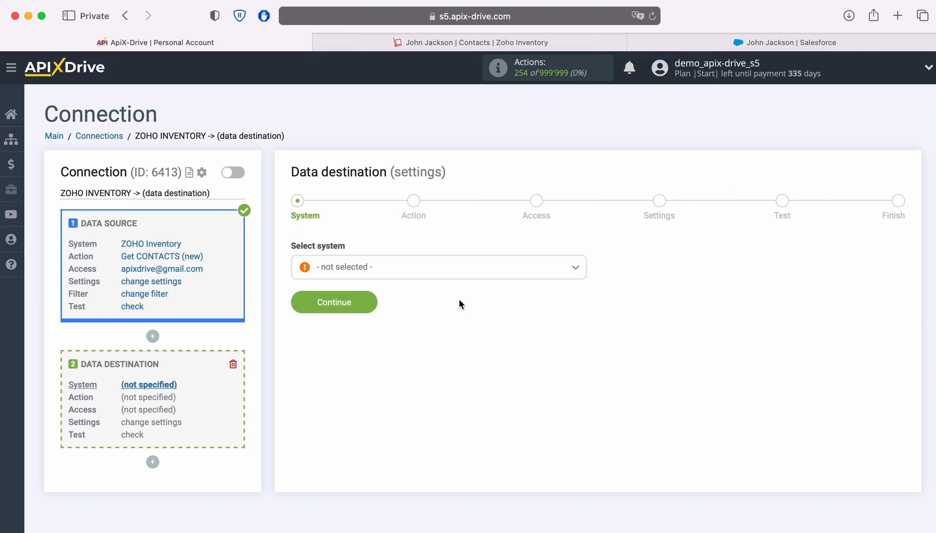
pyautogui.click(382, 271)
pyautogui.scroll(-5, 532, 362)
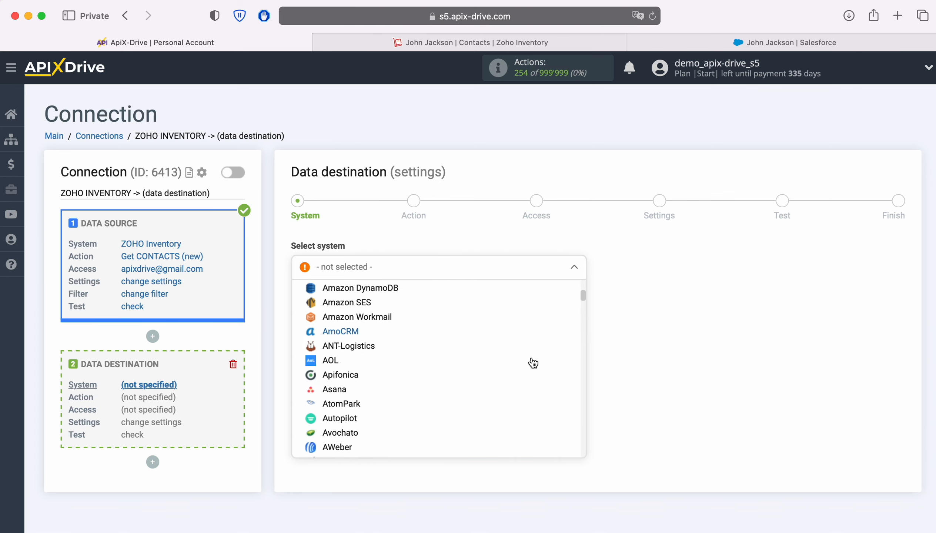
pyautogui.scroll(-15, 533, 363)
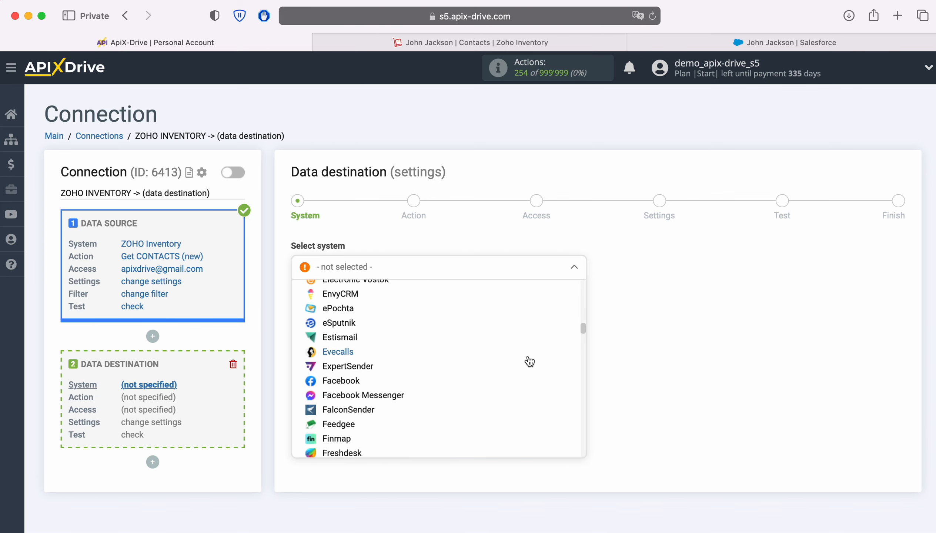
pyautogui.scroll(-15, 530, 361)
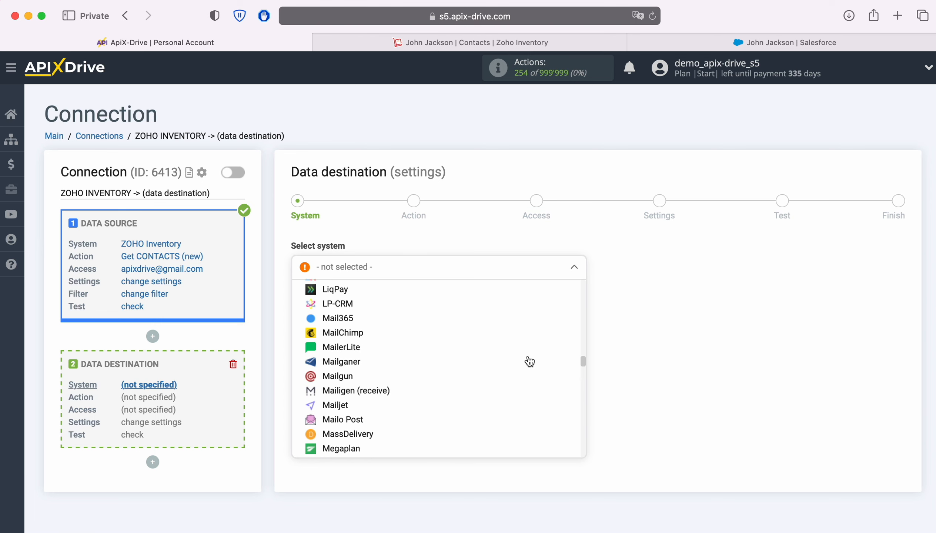
pyautogui.scroll(-15, 529, 362)
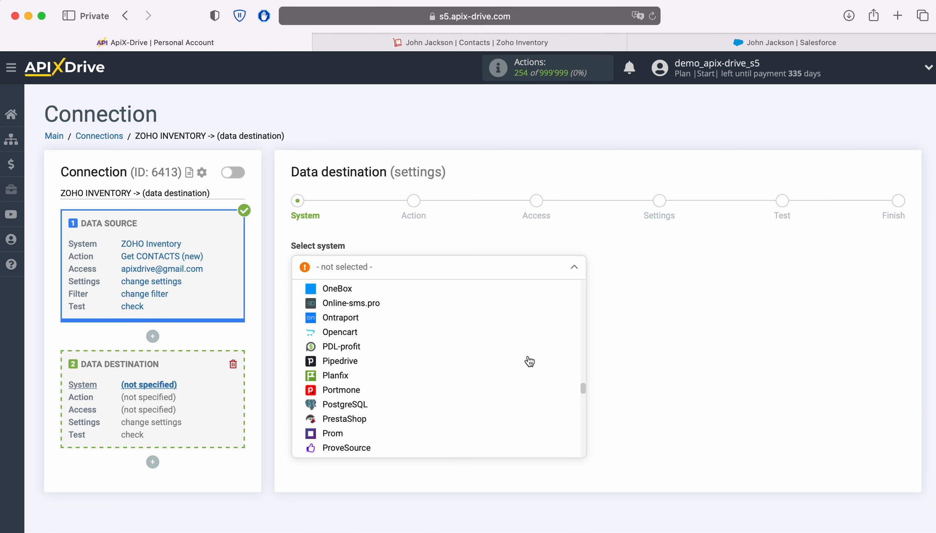
pyautogui.scroll(-8, 529, 361)
pyautogui.click(375, 396)
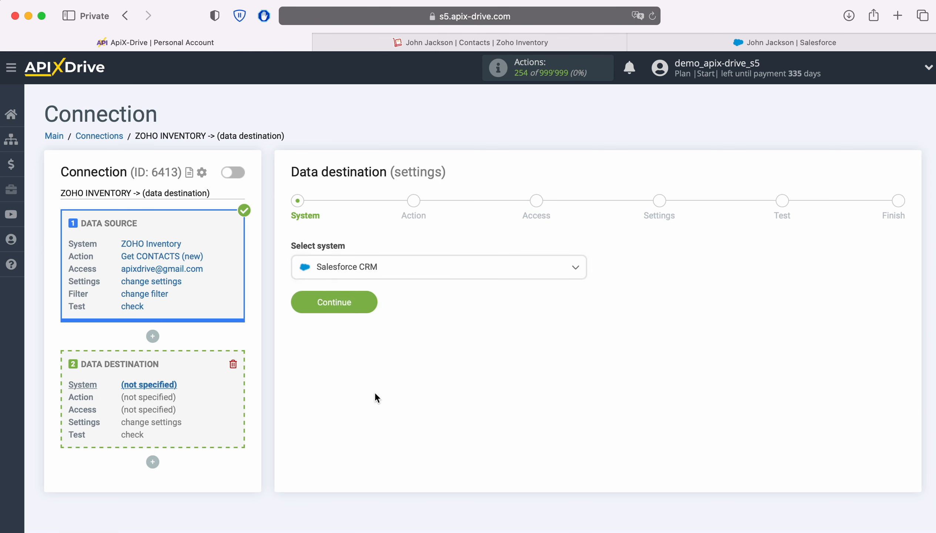
pyautogui.click(370, 302)
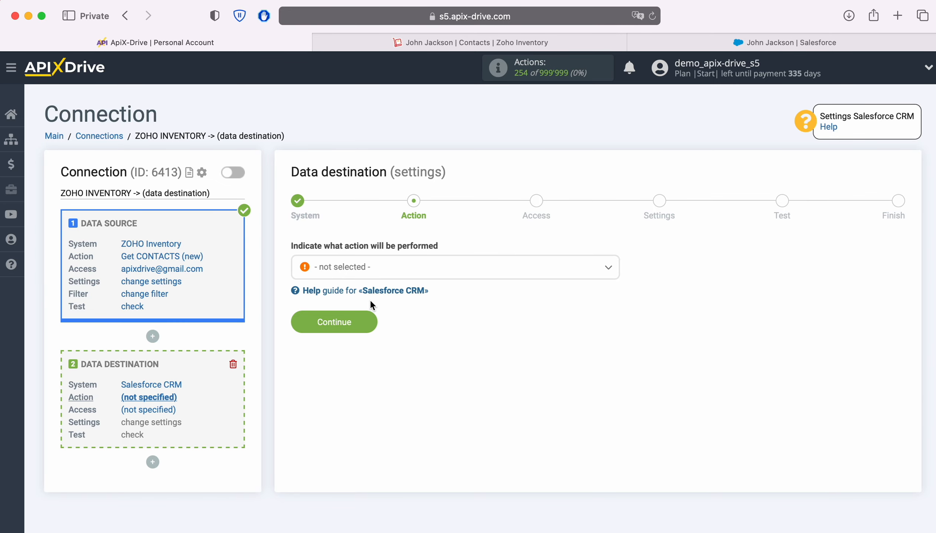
# Choose Create LEAD as the destination action and continue to account access.
pyautogui.click(489, 269)
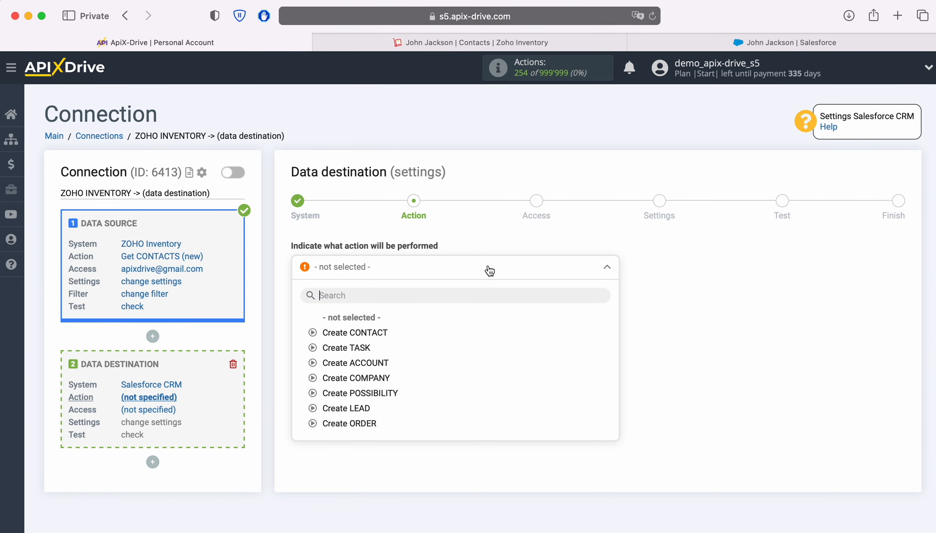
pyautogui.click(357, 408)
pyautogui.click(369, 325)
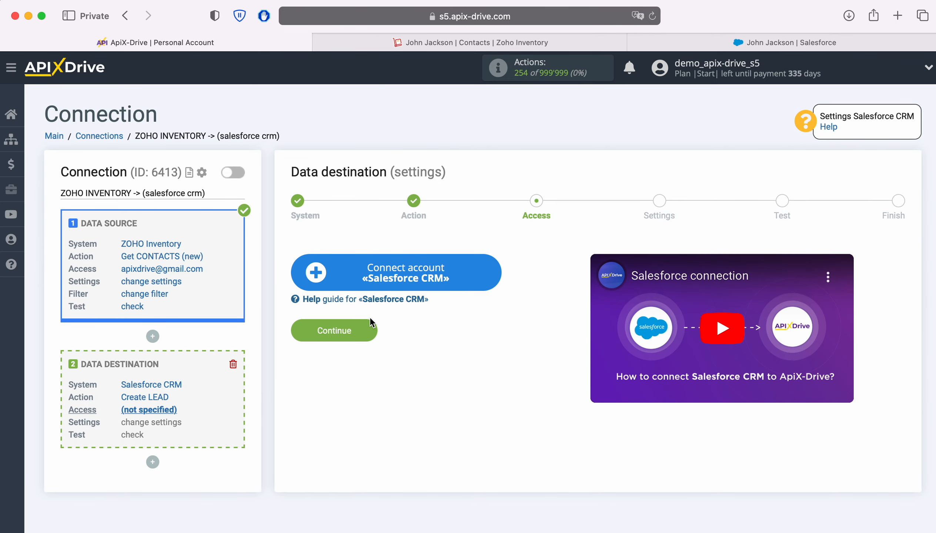
# Log into Salesforce using the pasted username and the account password.
pyautogui.click(497, 268)
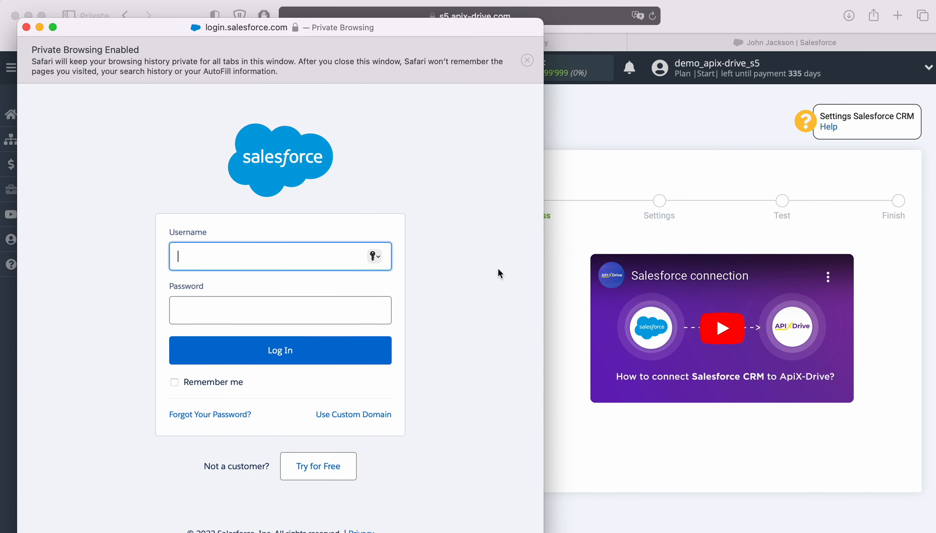
pyautogui.rightClick(260, 256)
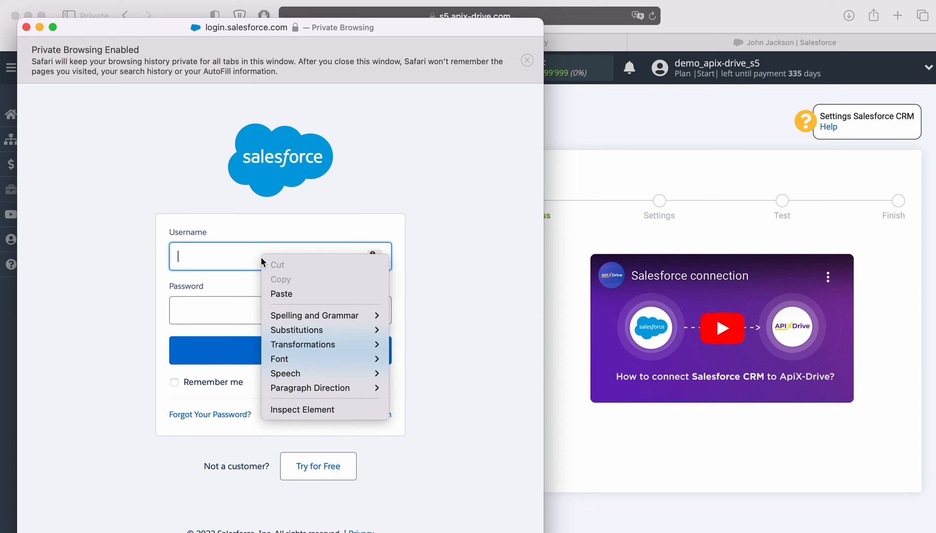
pyautogui.click(292, 288)
pyautogui.click(258, 310)
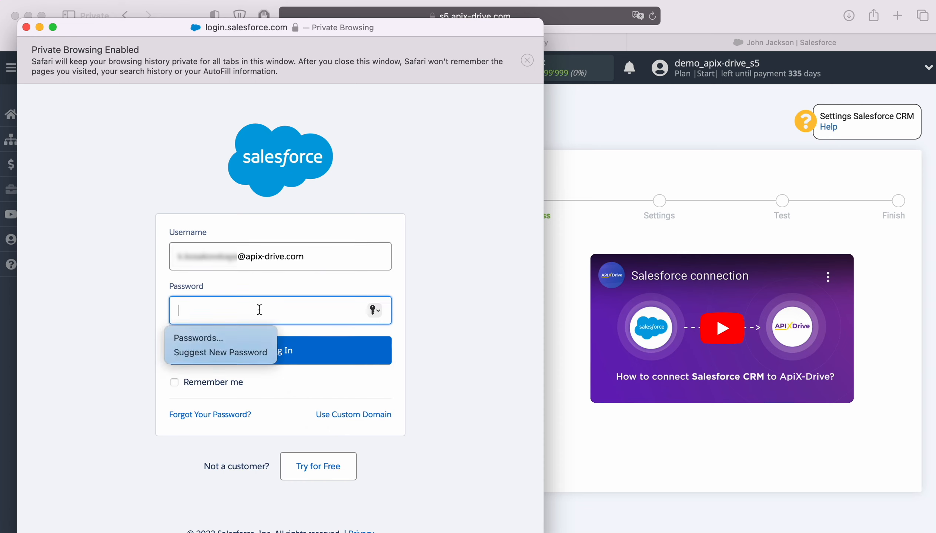
pyautogui.write('••••••••••••••')
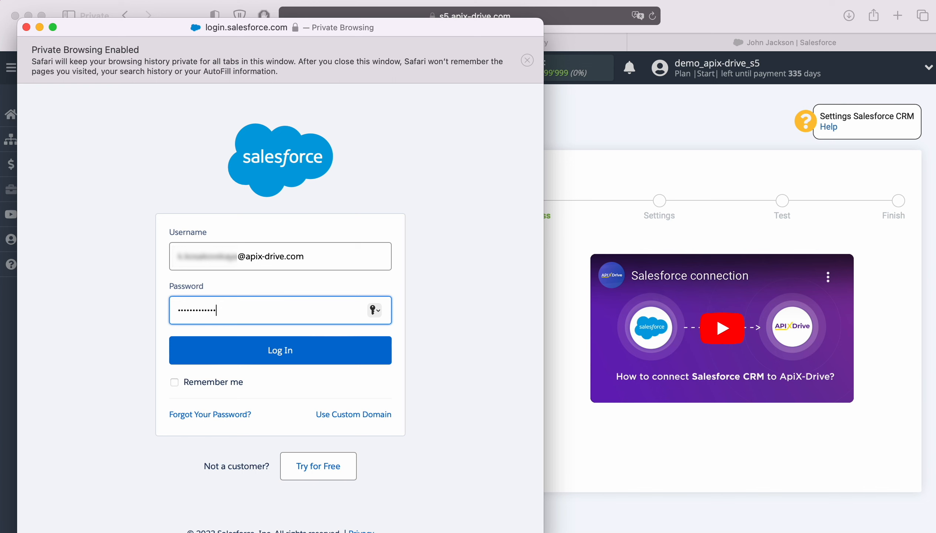
pyautogui.click(291, 351)
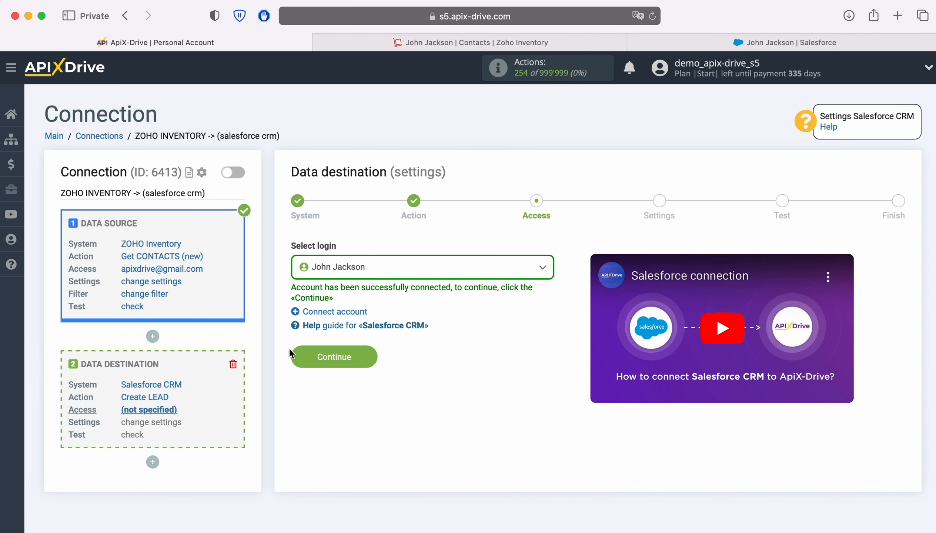
# Select the linked Salesforce account as the destination login and continue.
pyautogui.click(451, 273)
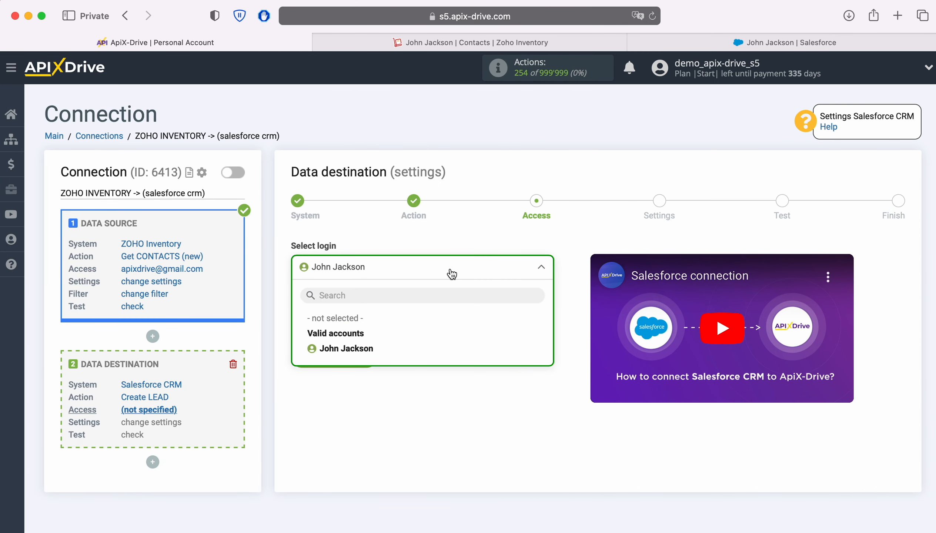
pyautogui.click(370, 348)
pyautogui.click(370, 357)
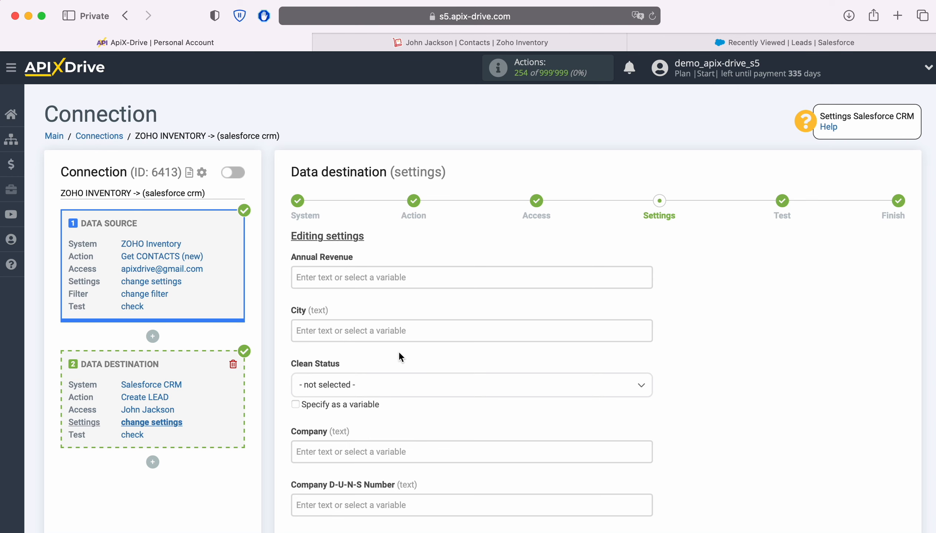
# Map Company to the contact's Company name and set Clean Status to In Sync.
pyautogui.click(350, 449)
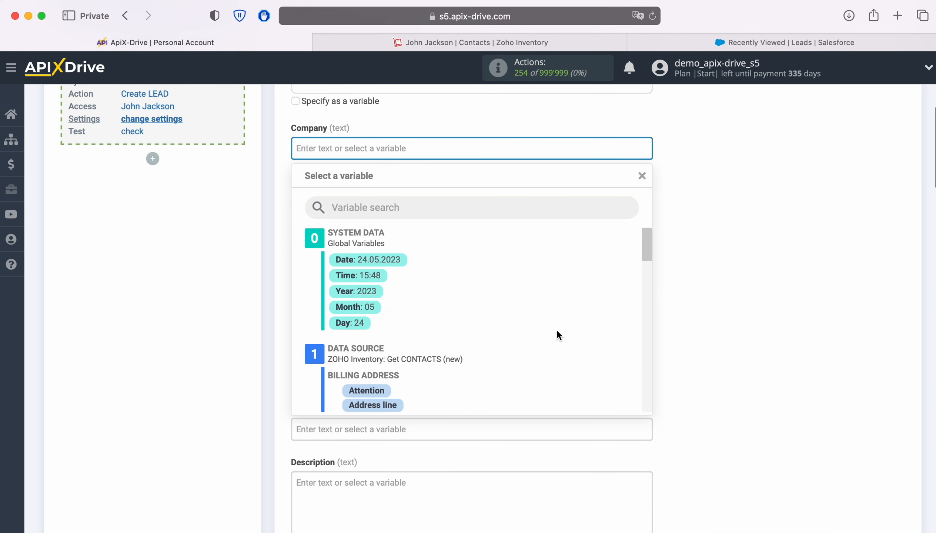
pyautogui.scroll(-5, 557, 332)
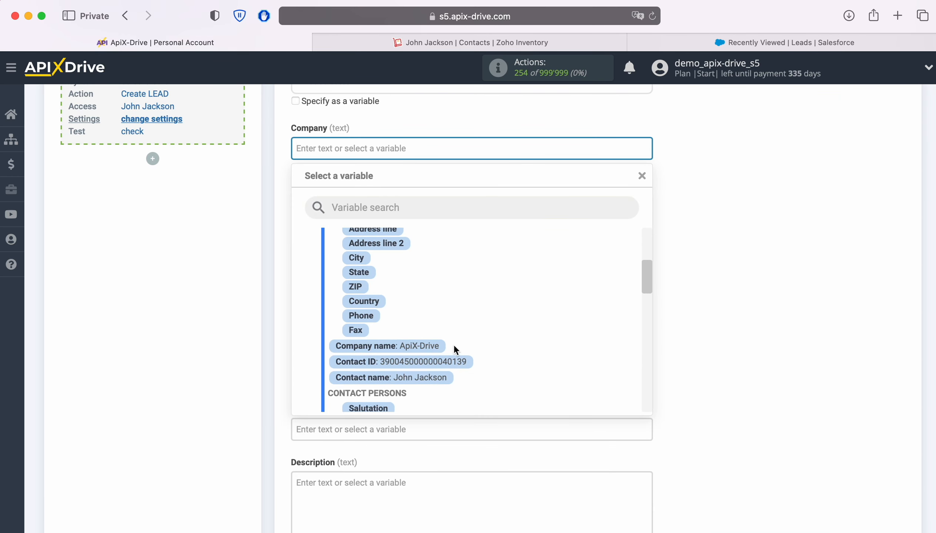
pyautogui.click(454, 346)
pyautogui.scroll(3, 459, 344)
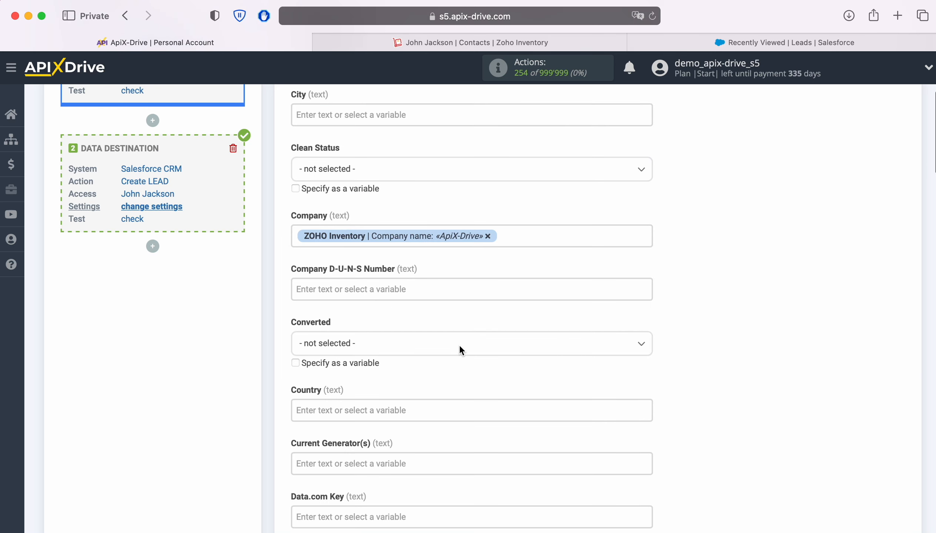
pyautogui.click(417, 176)
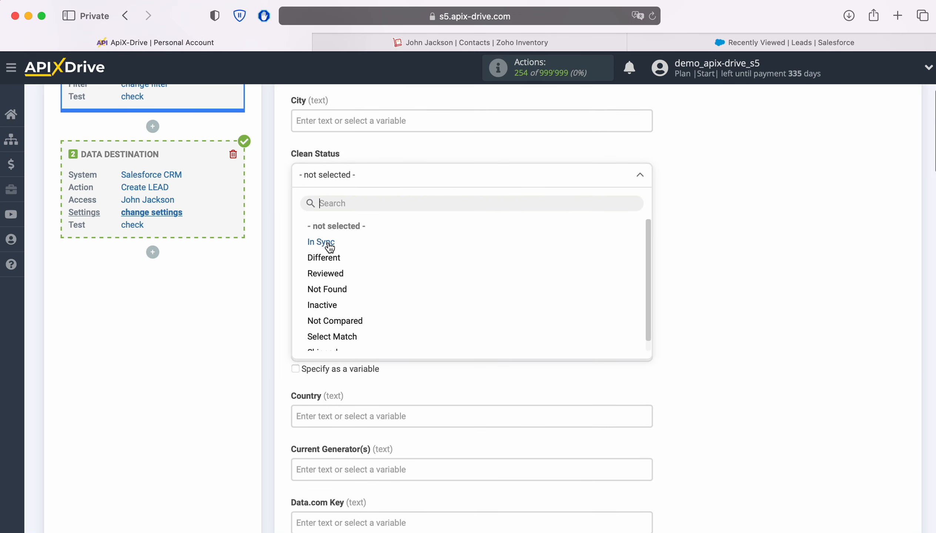
pyautogui.click(329, 245)
# Fill Description with 'Date' plus the Creation date variable, and map Email to E-mail.
pyautogui.scroll(-5, 548, 263)
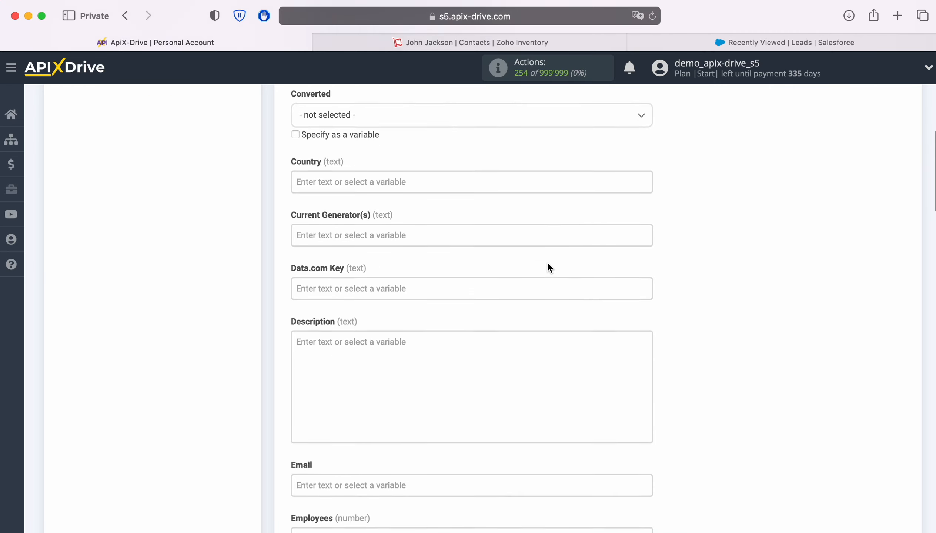
pyautogui.scroll(-3, 548, 266)
pyautogui.click(445, 269)
pyautogui.scroll(-3, 445, 269)
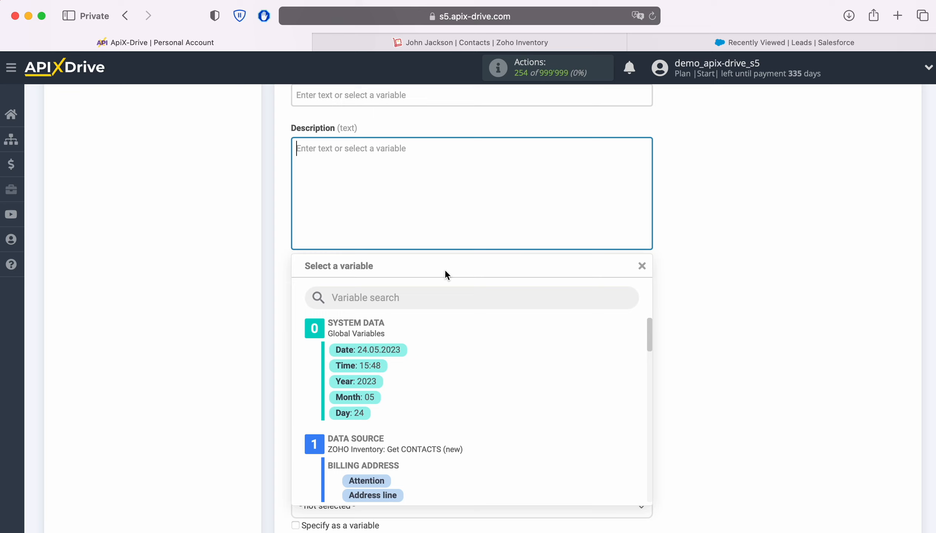
pyautogui.write('Date')
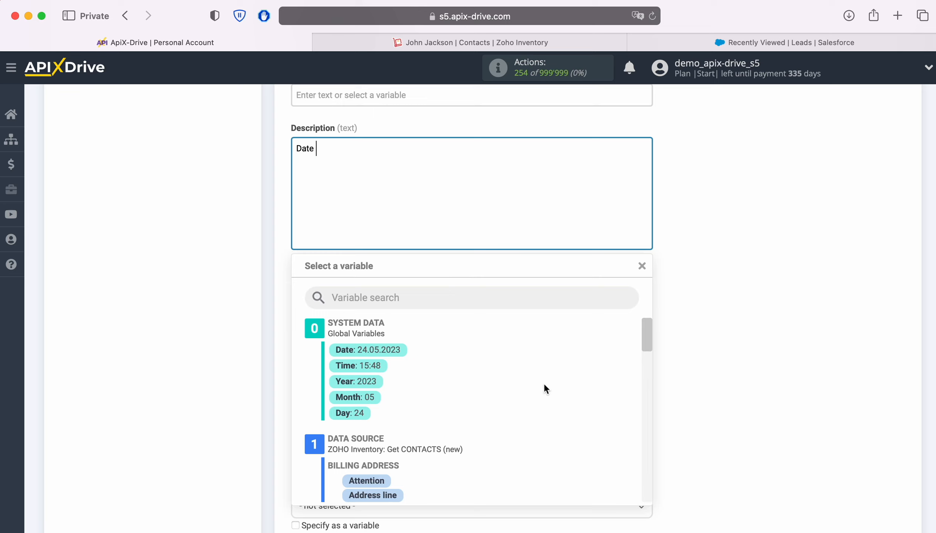
pyautogui.scroll(-6, 554, 386)
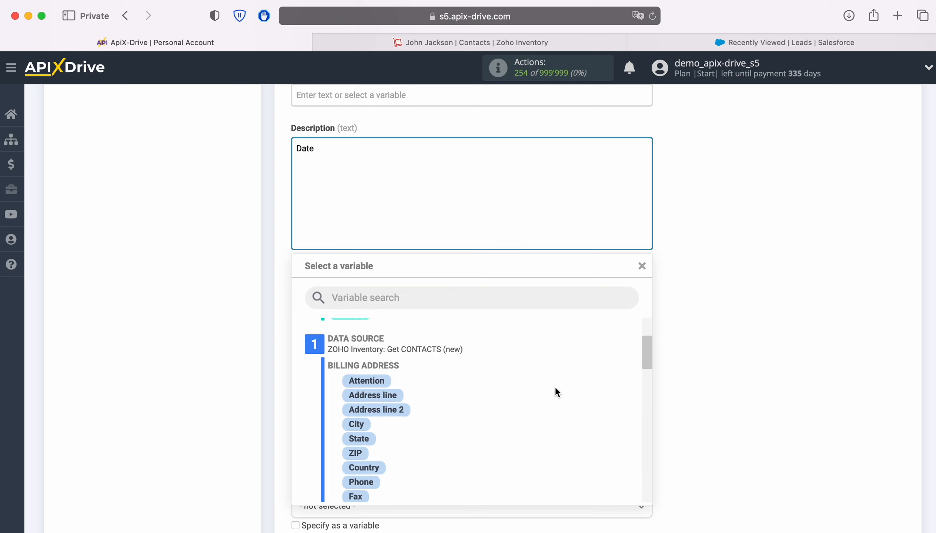
pyautogui.scroll(-5, 552, 379)
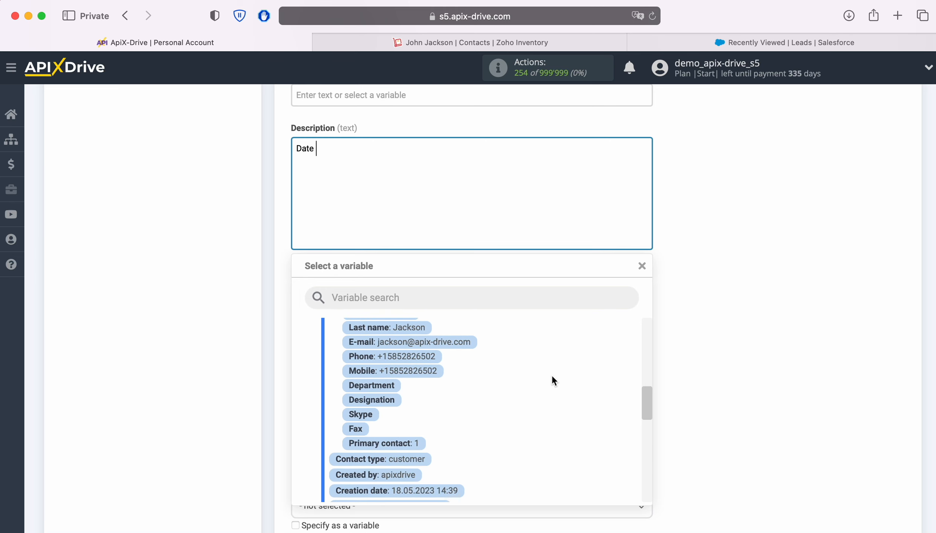
pyautogui.click(448, 443)
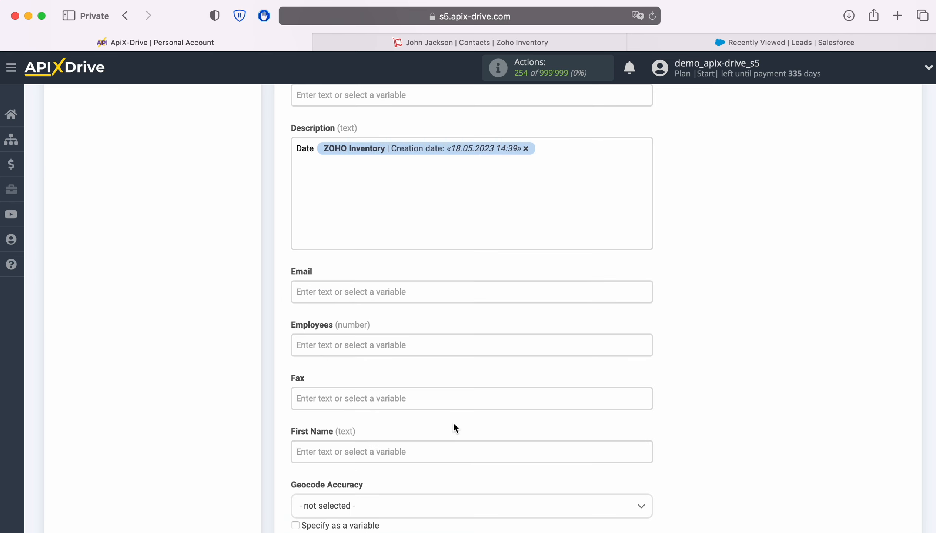
pyautogui.click(421, 289)
pyautogui.scroll(-8, 559, 307)
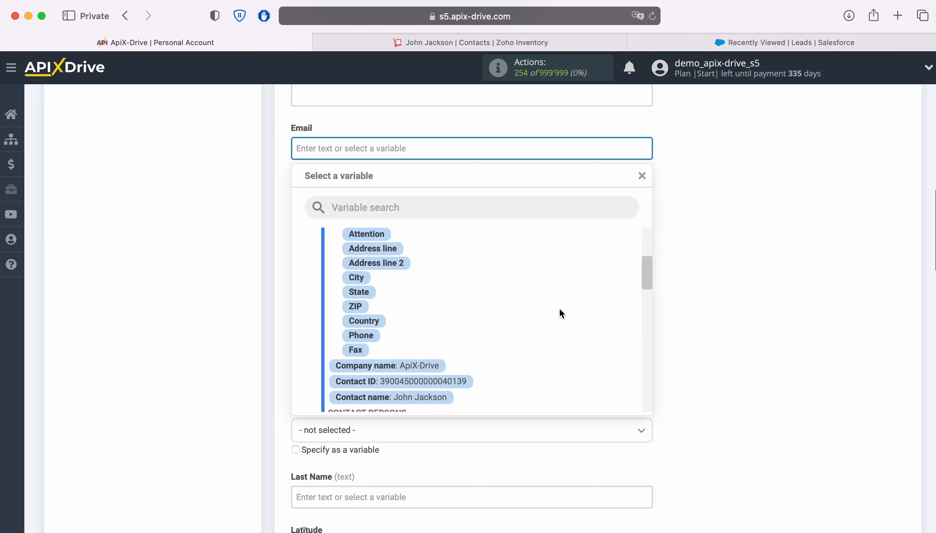
pyautogui.click(462, 349)
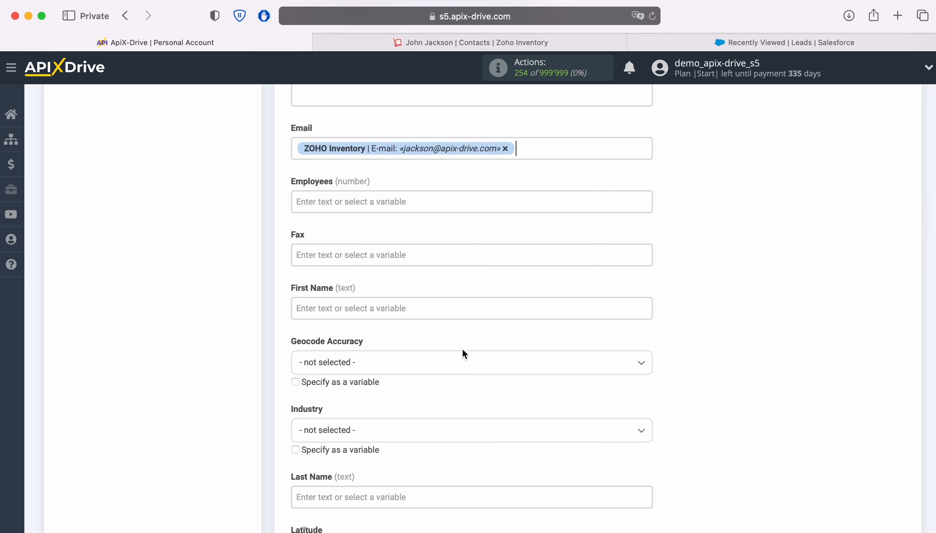
# Map the lead's First Name and Last Name to the contact's name variables.
pyautogui.click(437, 308)
pyautogui.scroll(-5, 542, 332)
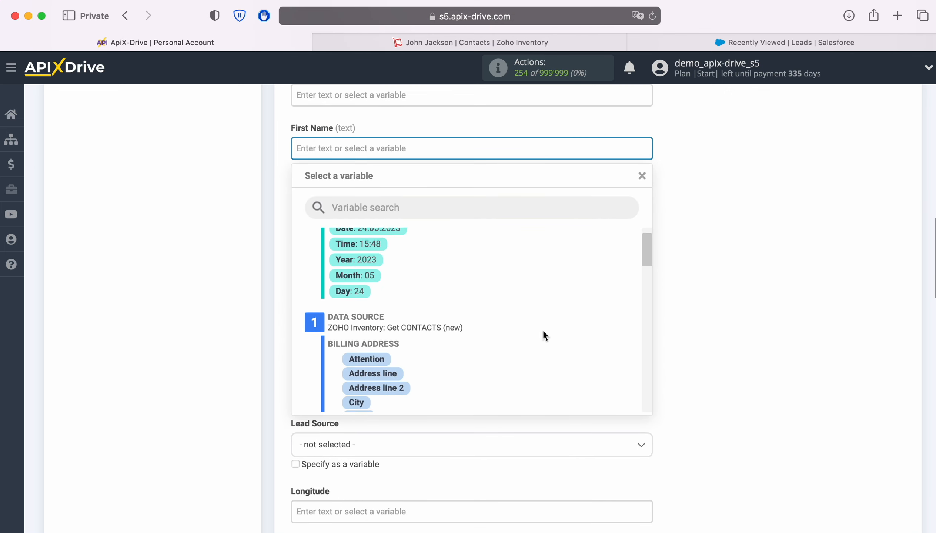
pyautogui.scroll(-2, 543, 330)
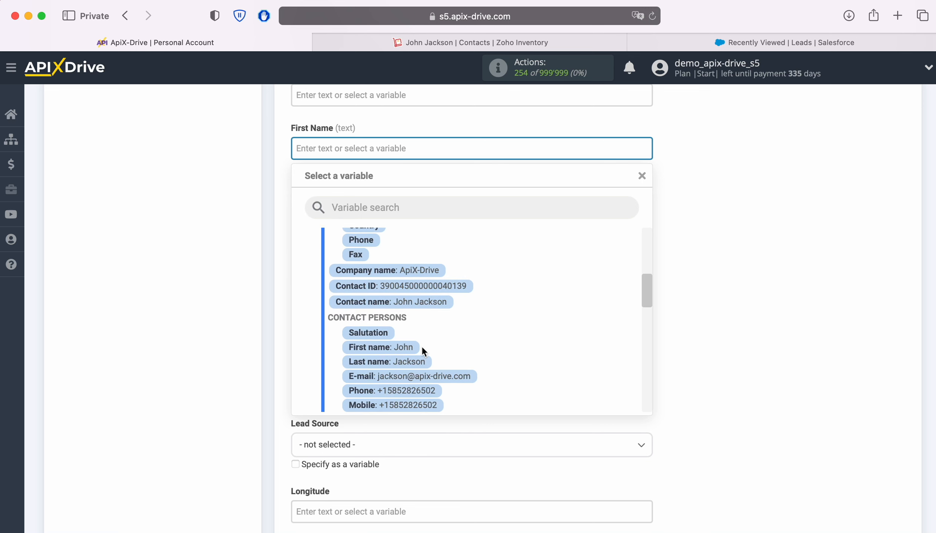
pyautogui.click(406, 346)
pyautogui.click(407, 346)
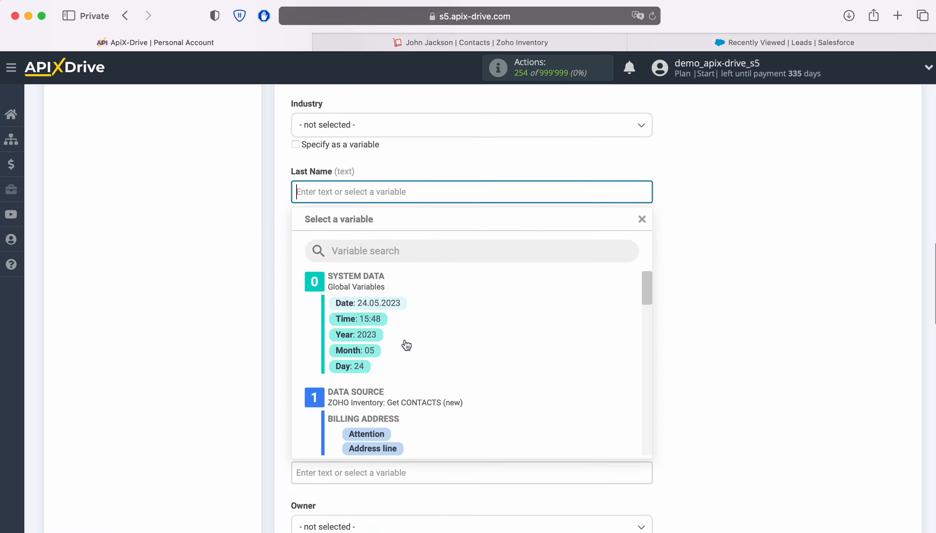
pyautogui.scroll(-5, 551, 326)
pyautogui.scroll(-3, 551, 332)
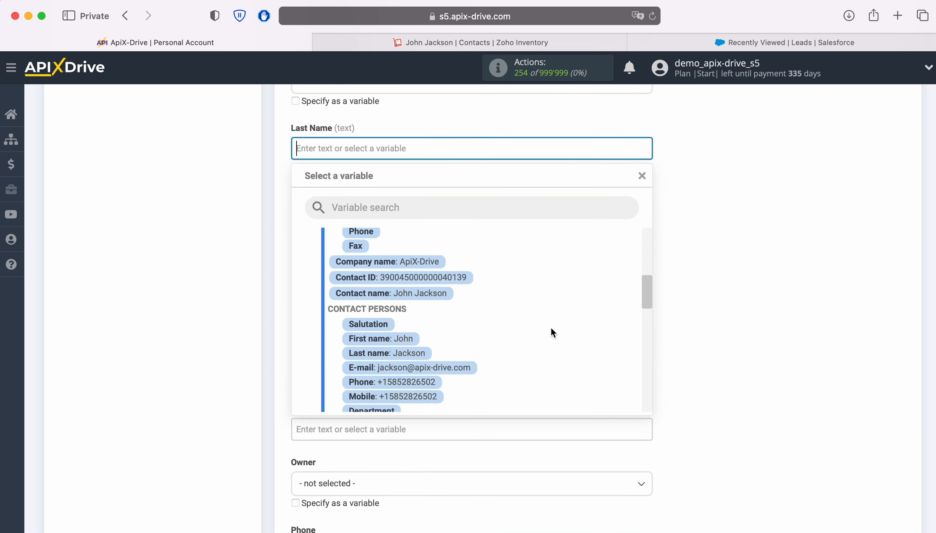
pyautogui.click(404, 338)
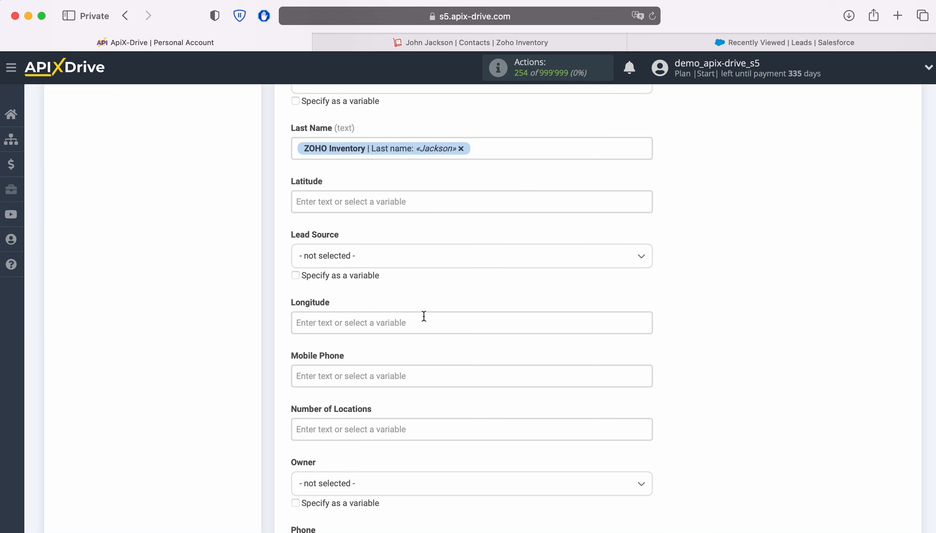
# Set Lead Source to Web and map Mobile Phone to the contact's mobile number.
pyautogui.click(404, 266)
pyautogui.click(324, 324)
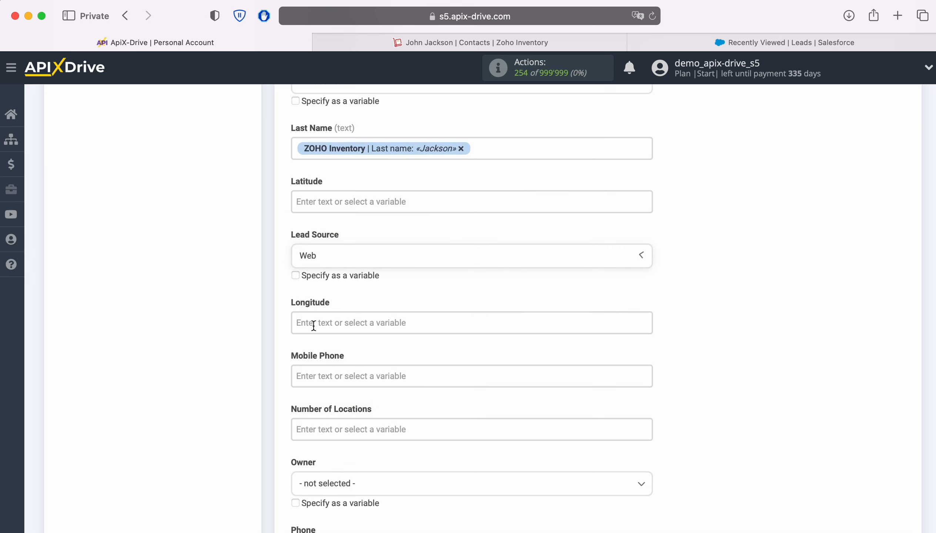
pyautogui.scroll(-3, 493, 319)
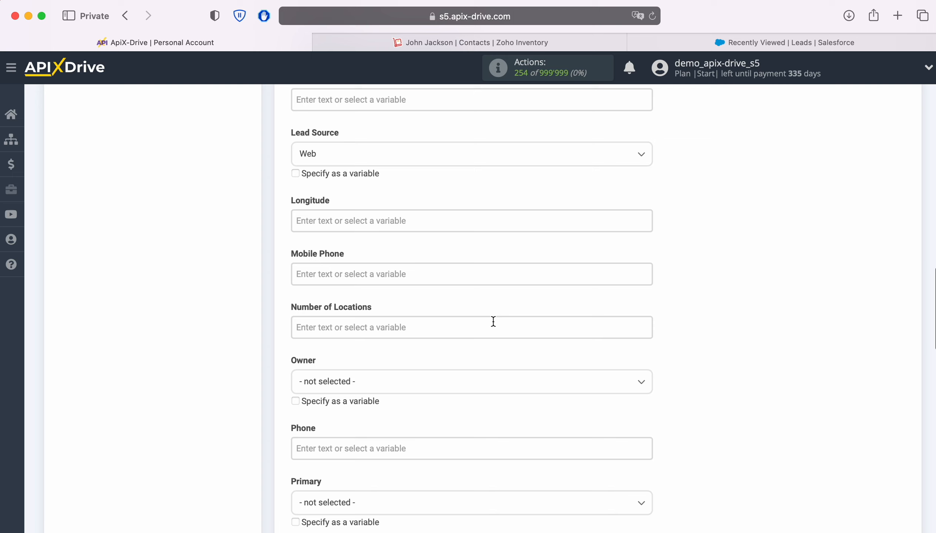
pyautogui.click(399, 274)
pyautogui.scroll(-10, 571, 329)
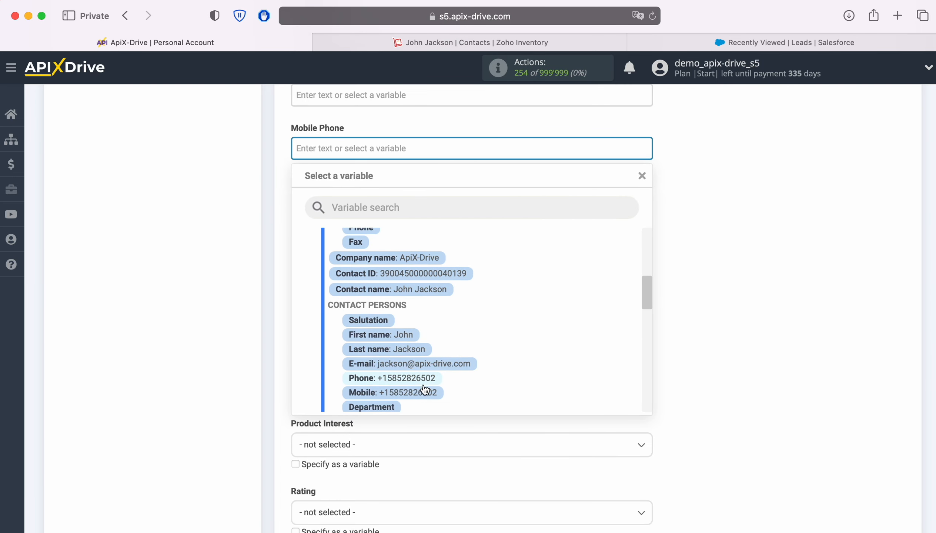
pyautogui.click(421, 394)
# Map Phone to the contact person's phone and set Status to Open - Not Contacted.
pyautogui.scroll(-4, 421, 390)
pyautogui.click(366, 214)
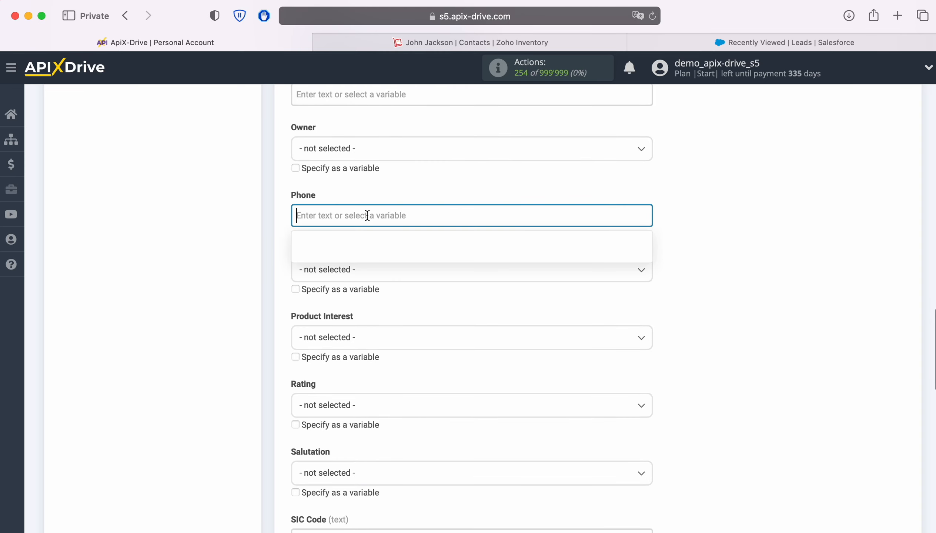
pyautogui.scroll(-6, 505, 301)
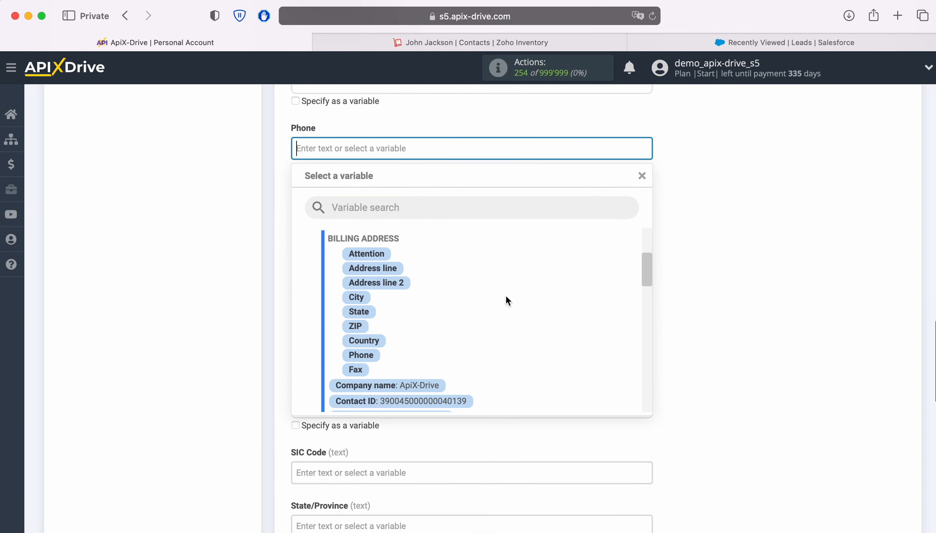
pyautogui.scroll(-3, 507, 300)
pyautogui.click(410, 355)
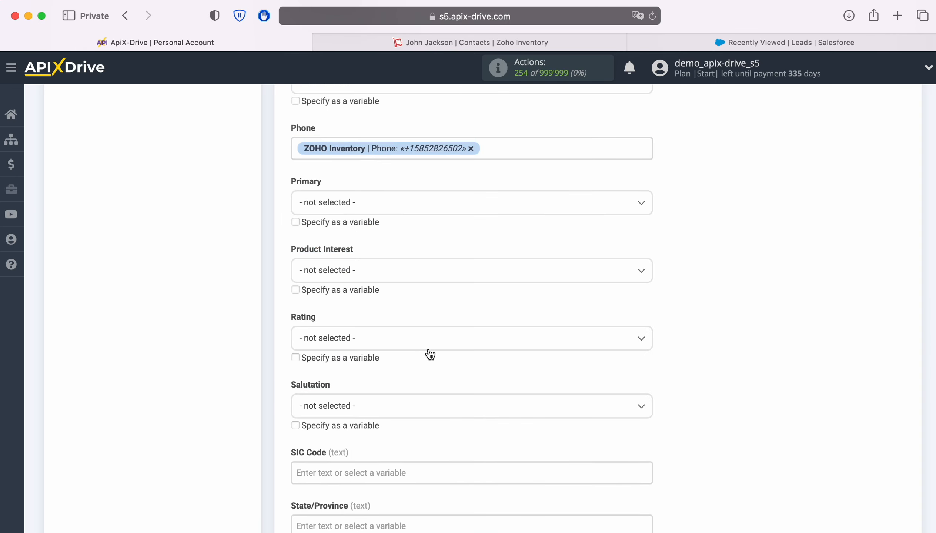
pyautogui.scroll(-1, 479, 343)
pyautogui.scroll(-3, 478, 340)
pyautogui.scroll(-4, 478, 341)
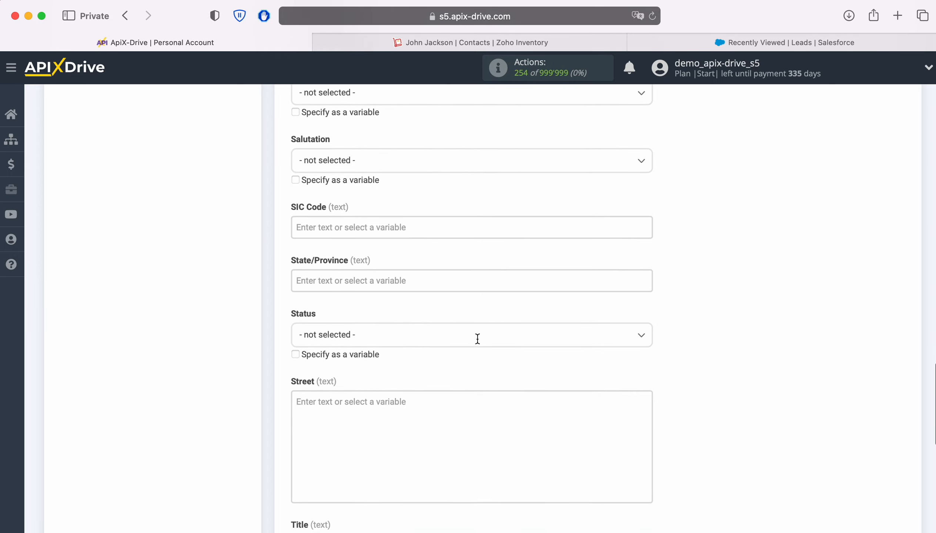
pyautogui.scroll(-2, 478, 340)
pyautogui.click(405, 239)
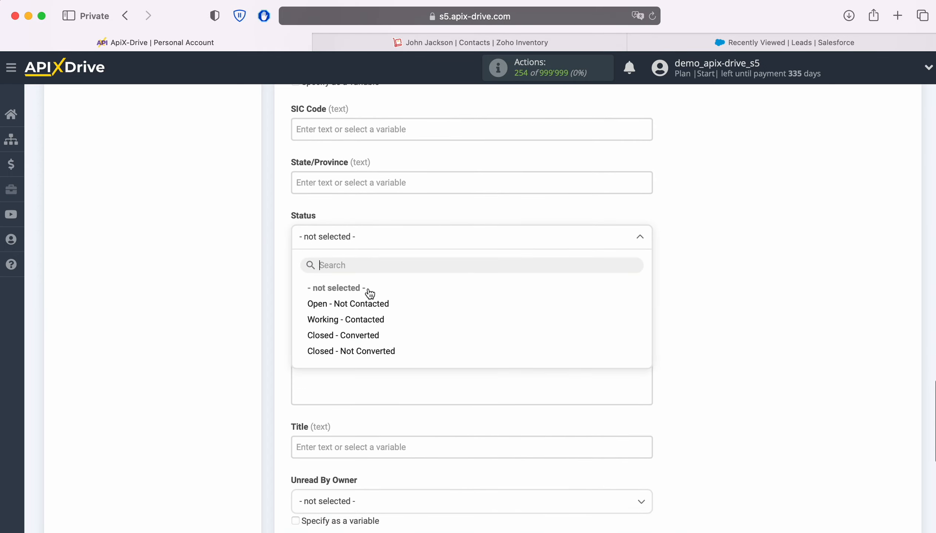
pyautogui.click(364, 302)
pyautogui.scroll(-5, 470, 301)
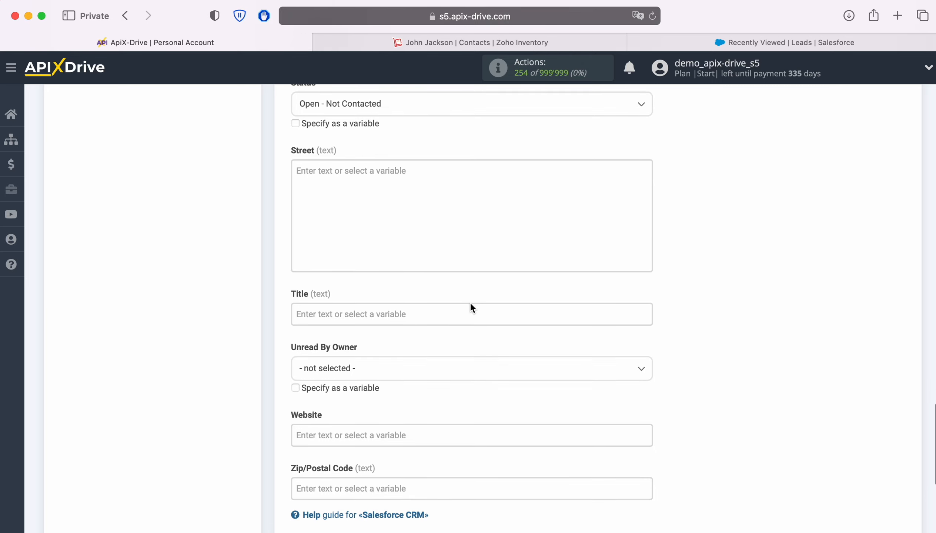
pyautogui.click(412, 254)
# Set Title to 'New Contact from Zoho Inventory' followed by the contact name variable.
pyautogui.write('New')
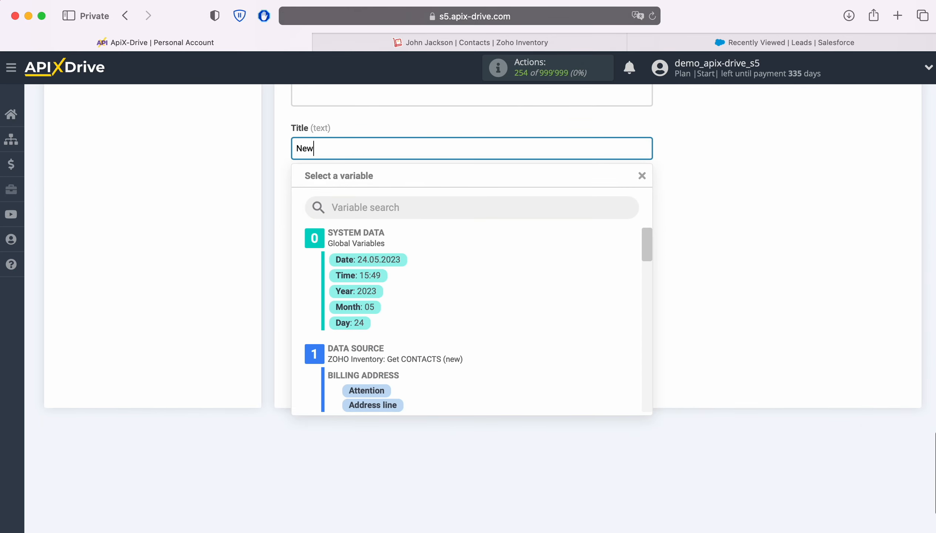
pyautogui.write(' Contact from Zoho In')
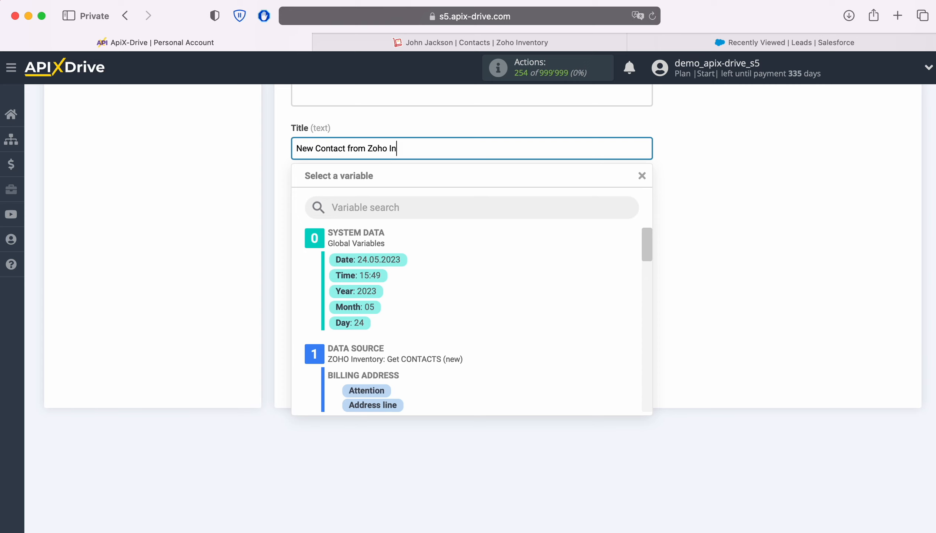
pyautogui.write('ventory')
pyautogui.scroll(-10, 499, 325)
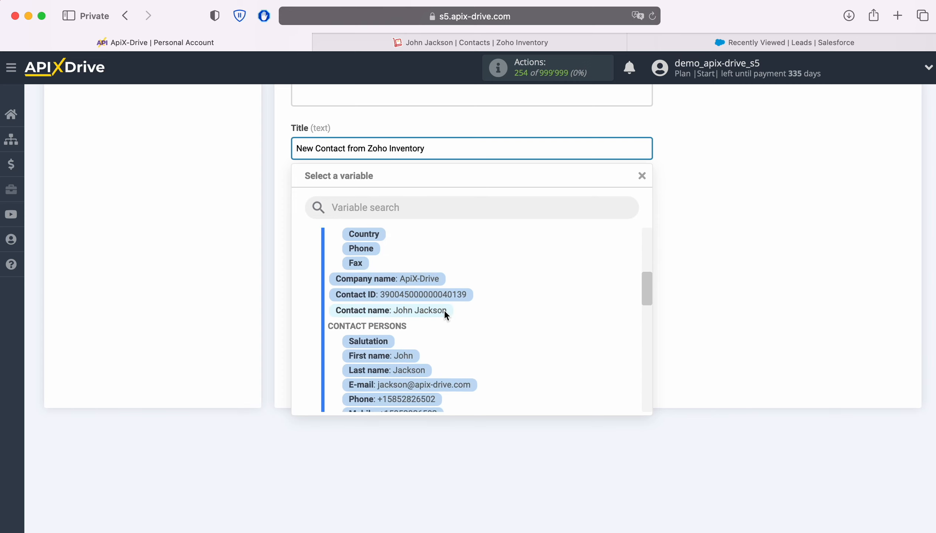
pyautogui.click(443, 310)
# Map Website to the Zoho Inventory Website variable and save the field mapping.
pyautogui.click(359, 270)
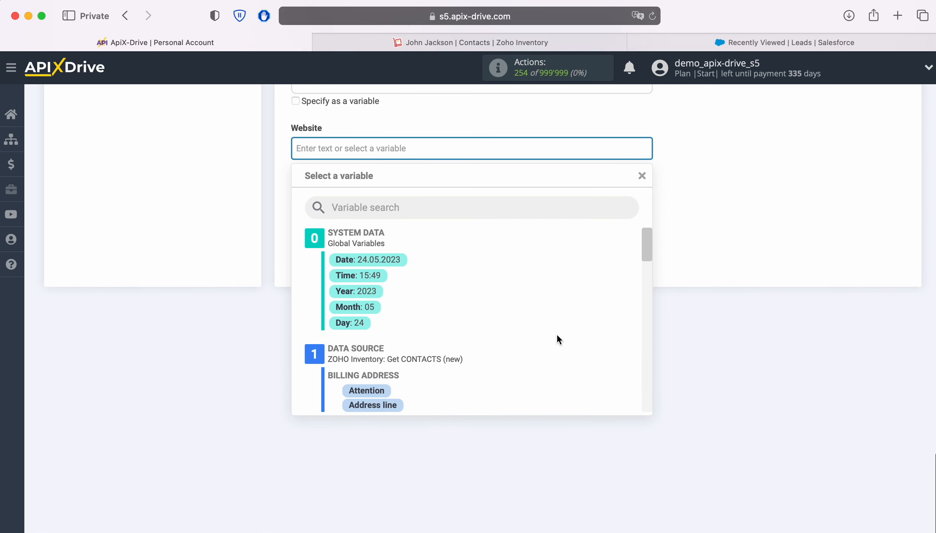
pyautogui.scroll(-10, 557, 336)
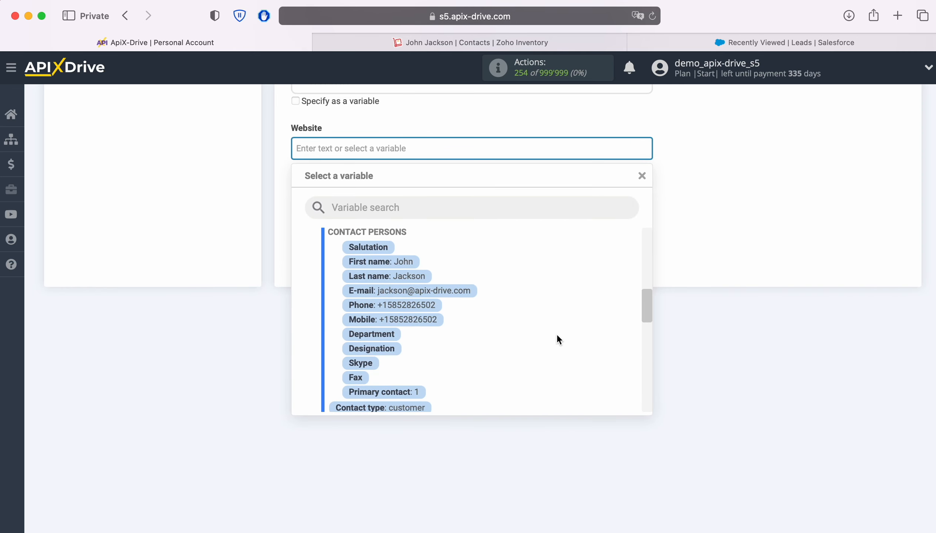
pyautogui.scroll(-10, 557, 336)
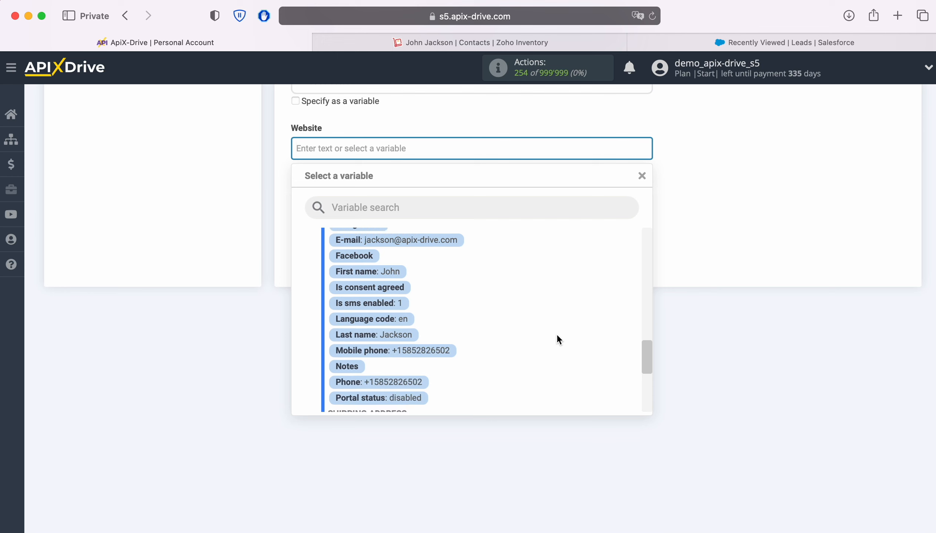
pyautogui.scroll(-5, 556, 339)
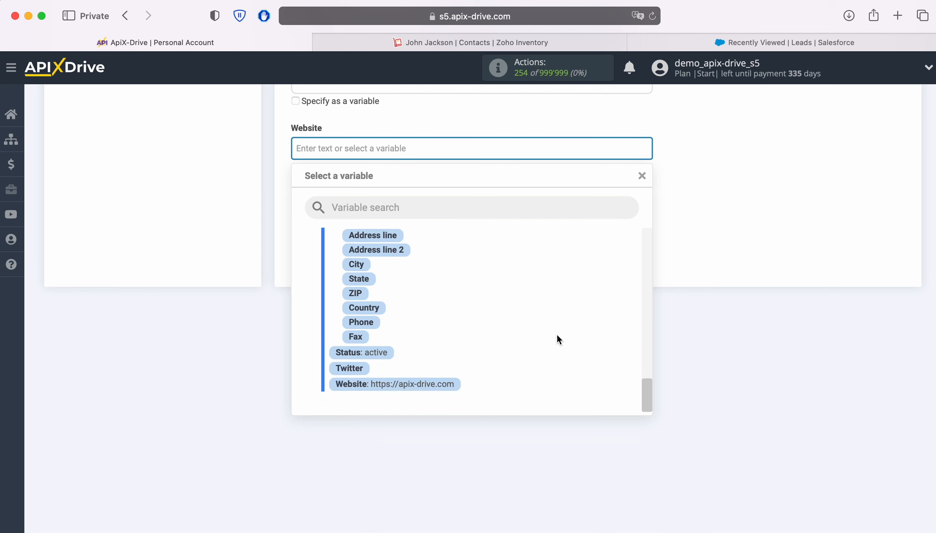
pyautogui.click(437, 387)
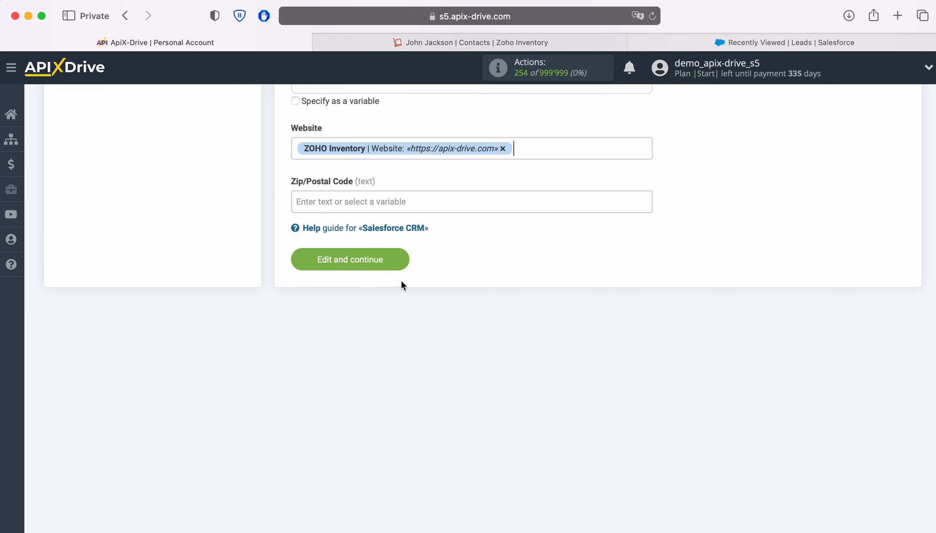
pyautogui.click(394, 259)
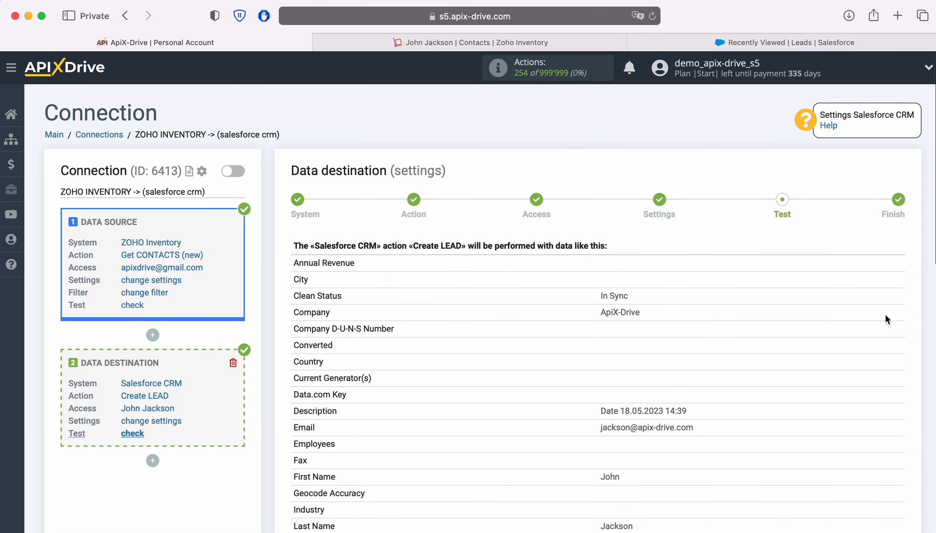
# Send the previewed test lead to Salesforce CRM and check it in the Leads list.
pyautogui.scroll(-4, 883, 315)
pyautogui.scroll(-1, 882, 318)
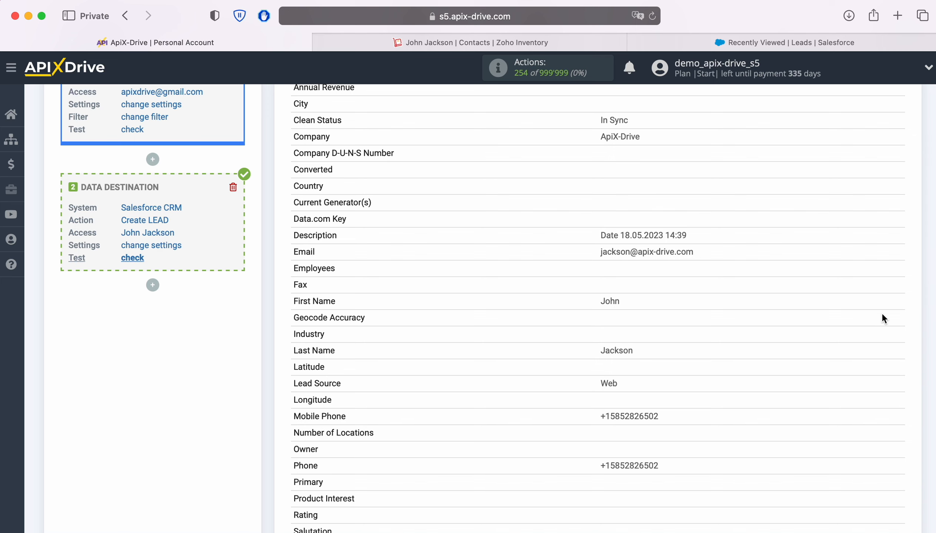
pyautogui.scroll(-3, 882, 314)
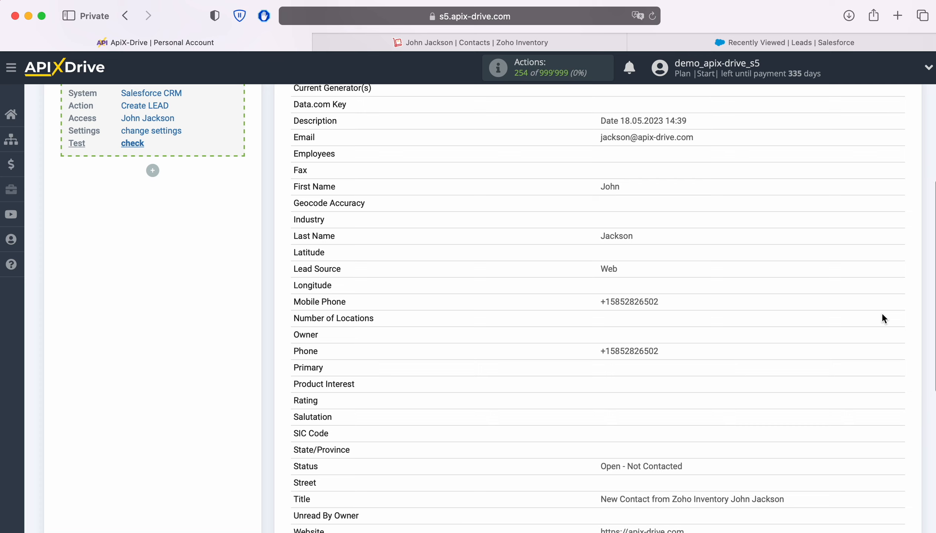
pyautogui.scroll(-3, 883, 318)
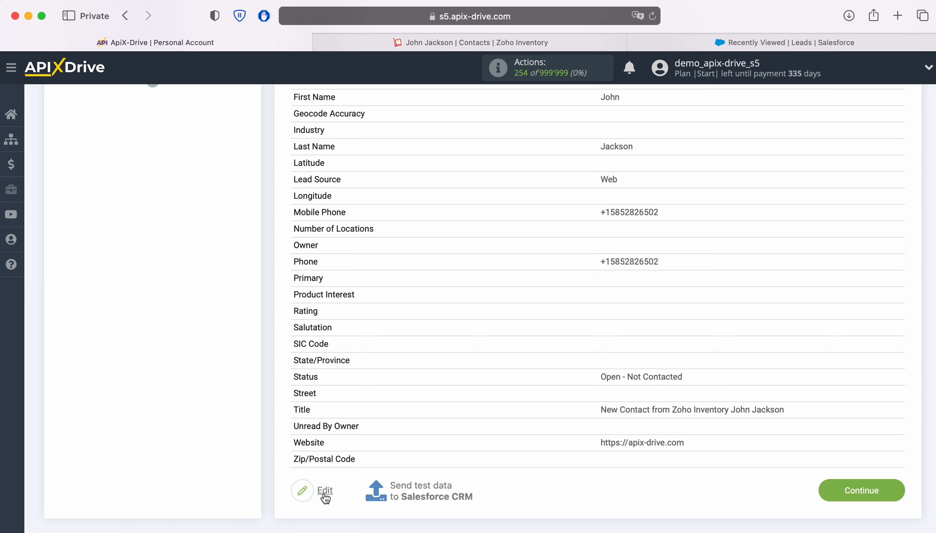
pyautogui.click(419, 483)
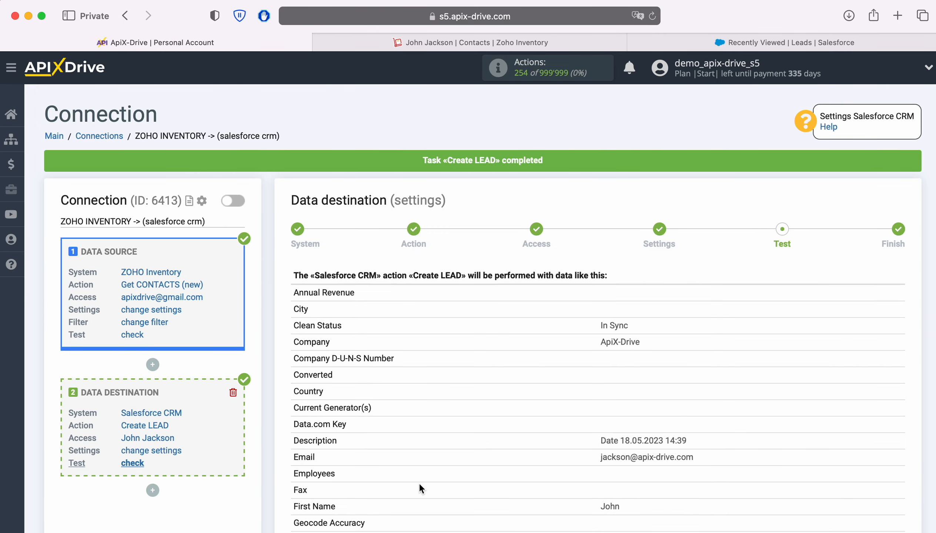
pyautogui.click(663, 43)
# Confirm the new 'New Contact from Zoho Inventory' lead in Salesforce's refreshed Leads list, then return to ApiX-Drive.
pyautogui.click(651, 17)
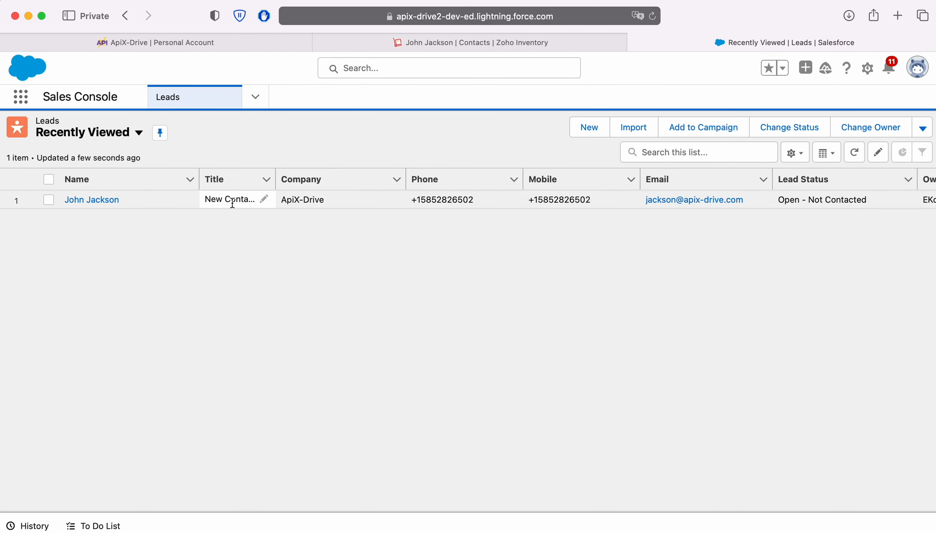
pyautogui.click(117, 202)
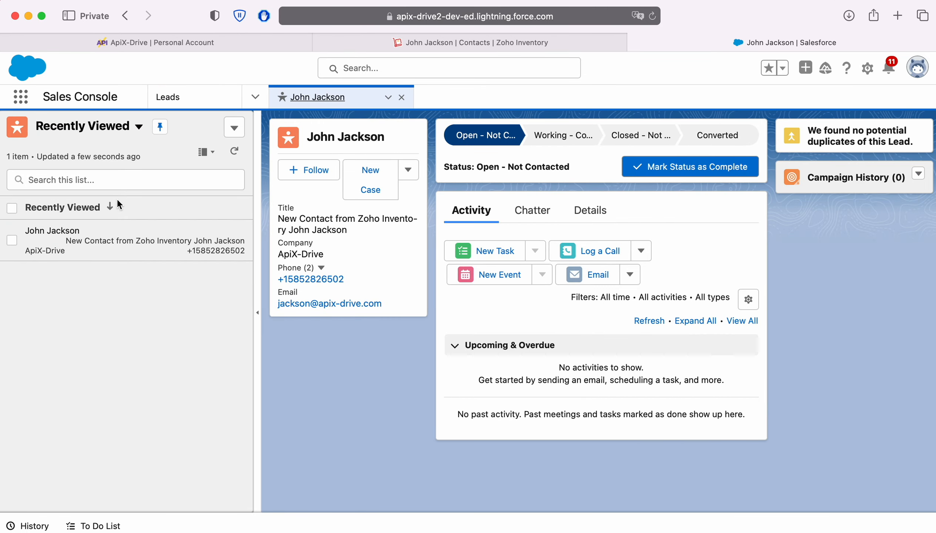
pyautogui.click(140, 39)
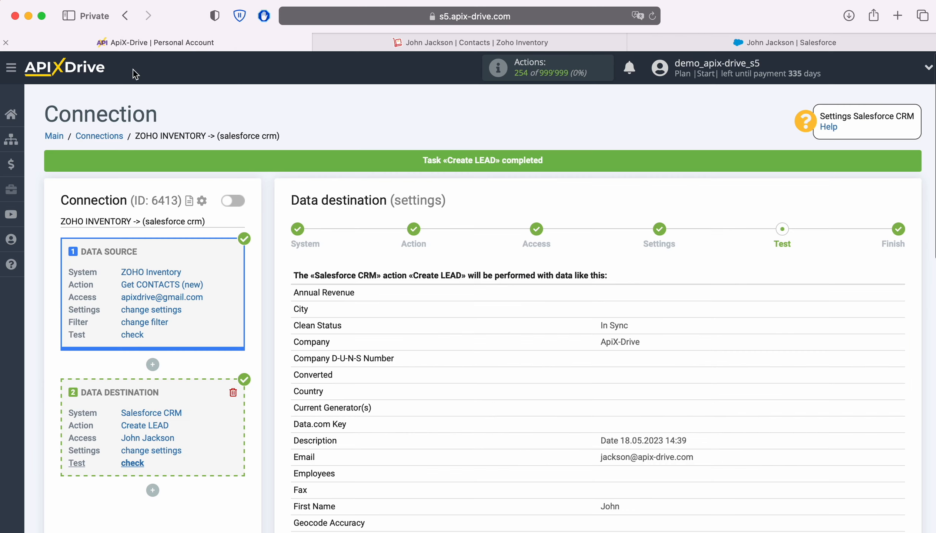
# Finish the Salesforce destination setup and enable automatic updates for the connection.
pyautogui.scroll(-10, 826, 337)
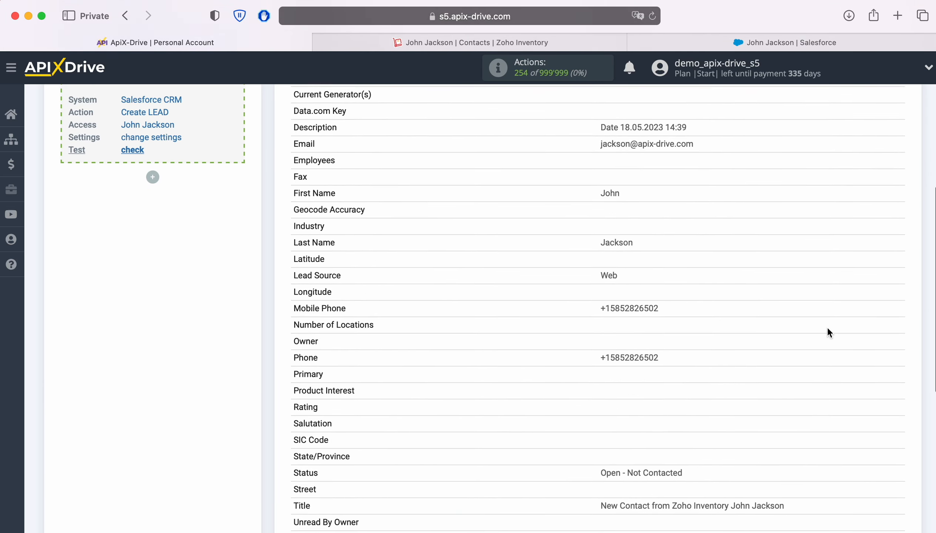
pyautogui.click(893, 503)
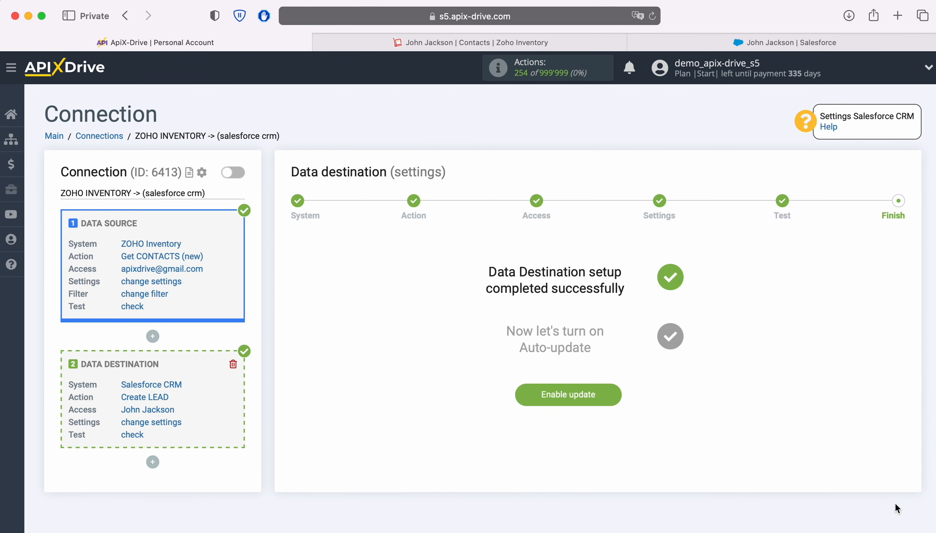
pyautogui.click(611, 391)
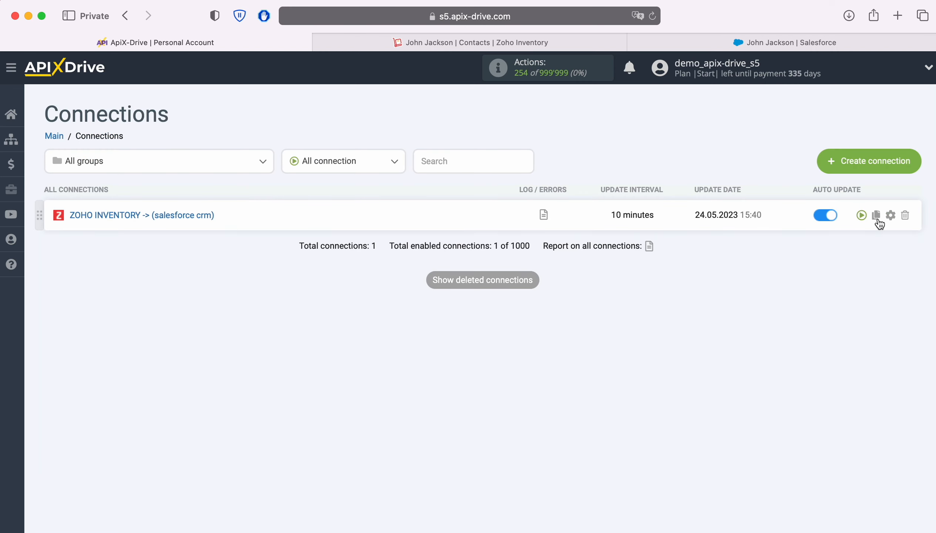
# Set the connection's update interval to 5 minutes and save the settings.
pyautogui.click(890, 215)
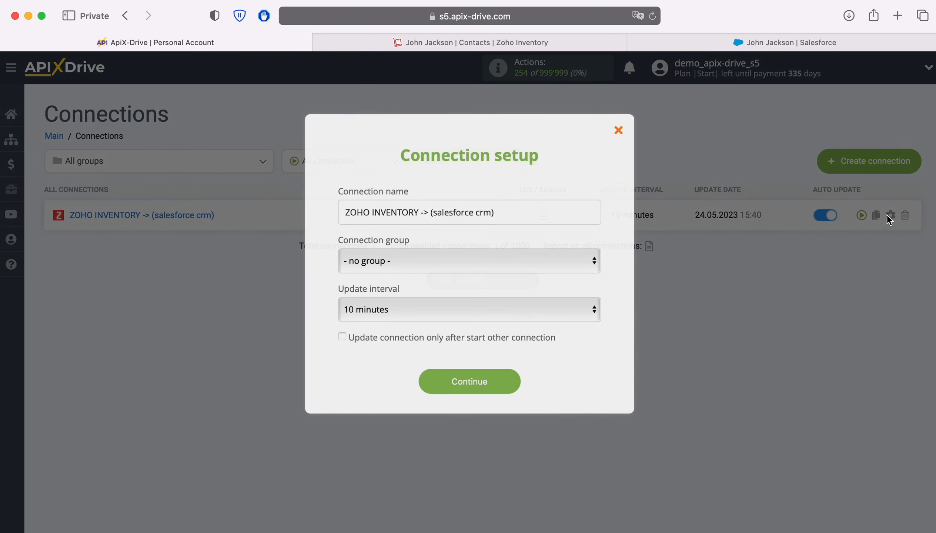
pyautogui.click(583, 309)
pyautogui.click(561, 289)
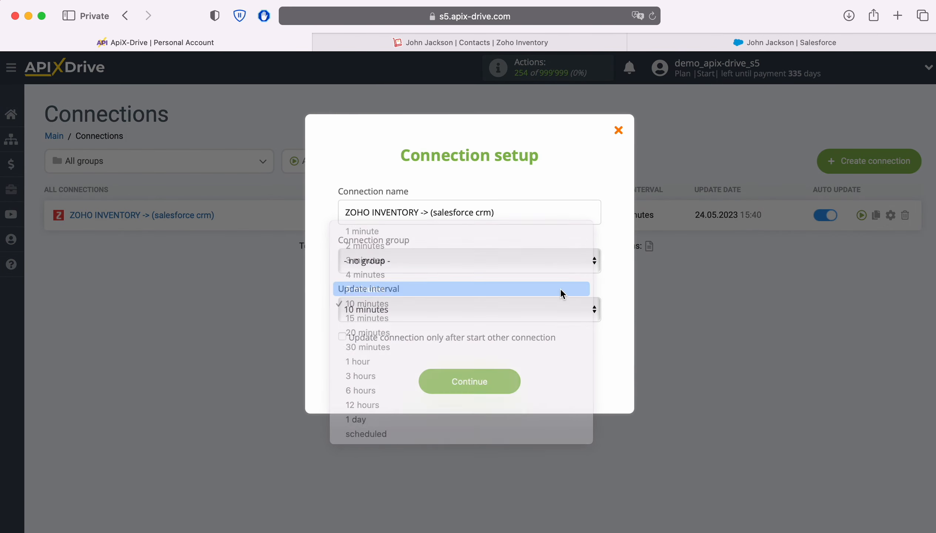
pyautogui.click(514, 386)
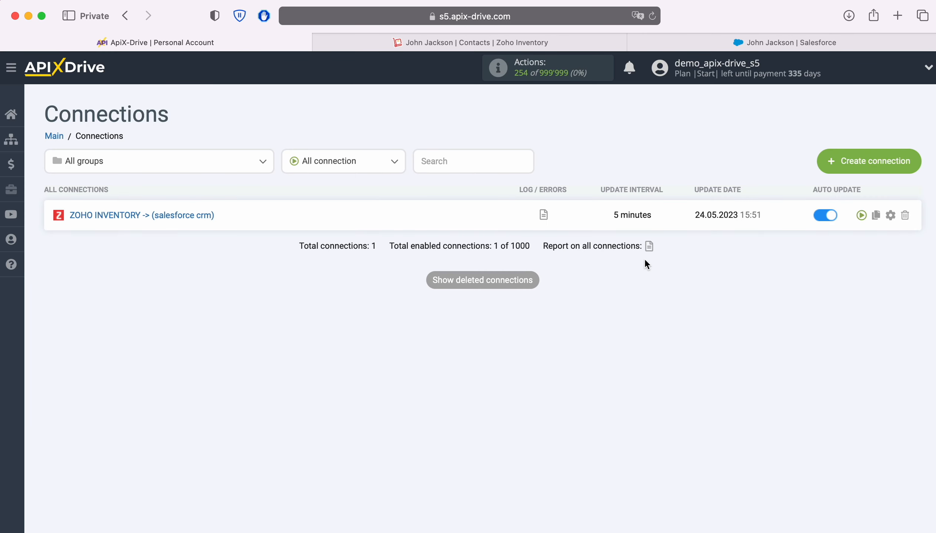